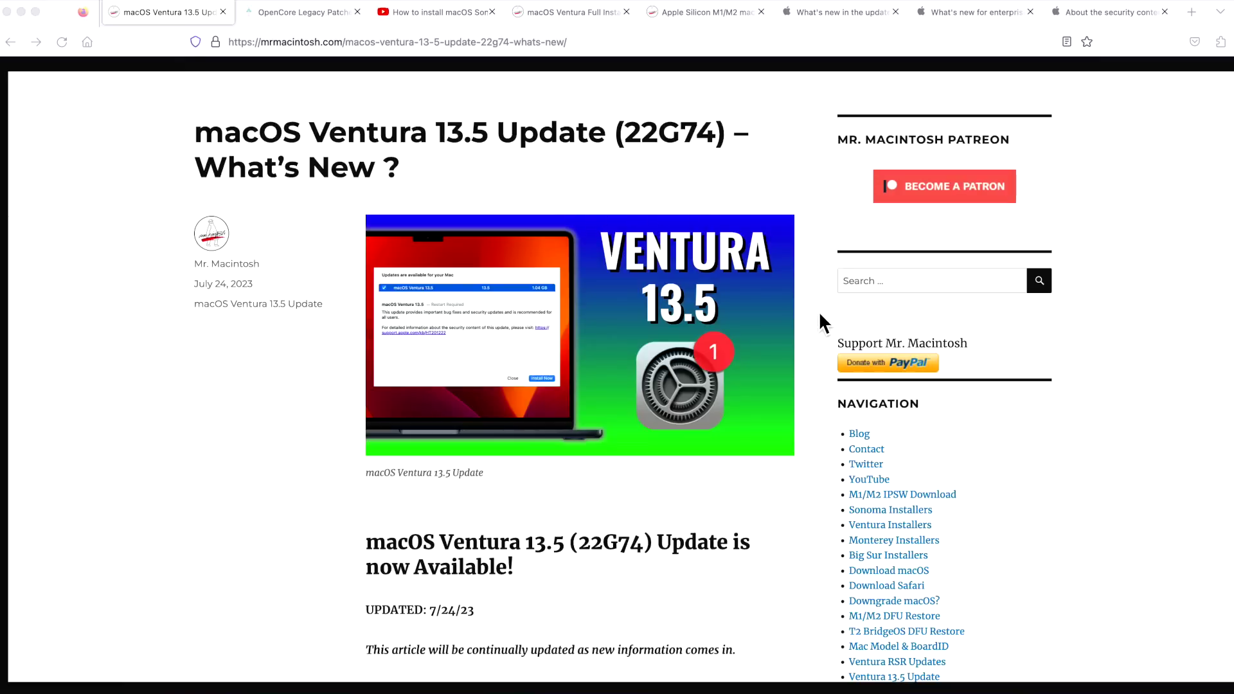
Read the Mr. Macintosh Ventura 13.5 article, then scroll through the OpenCore Legacy Patcher page
{"action": "scroll", "coordinate": [818, 306], "scroll_direction": "down", "scroll_amount": 1}
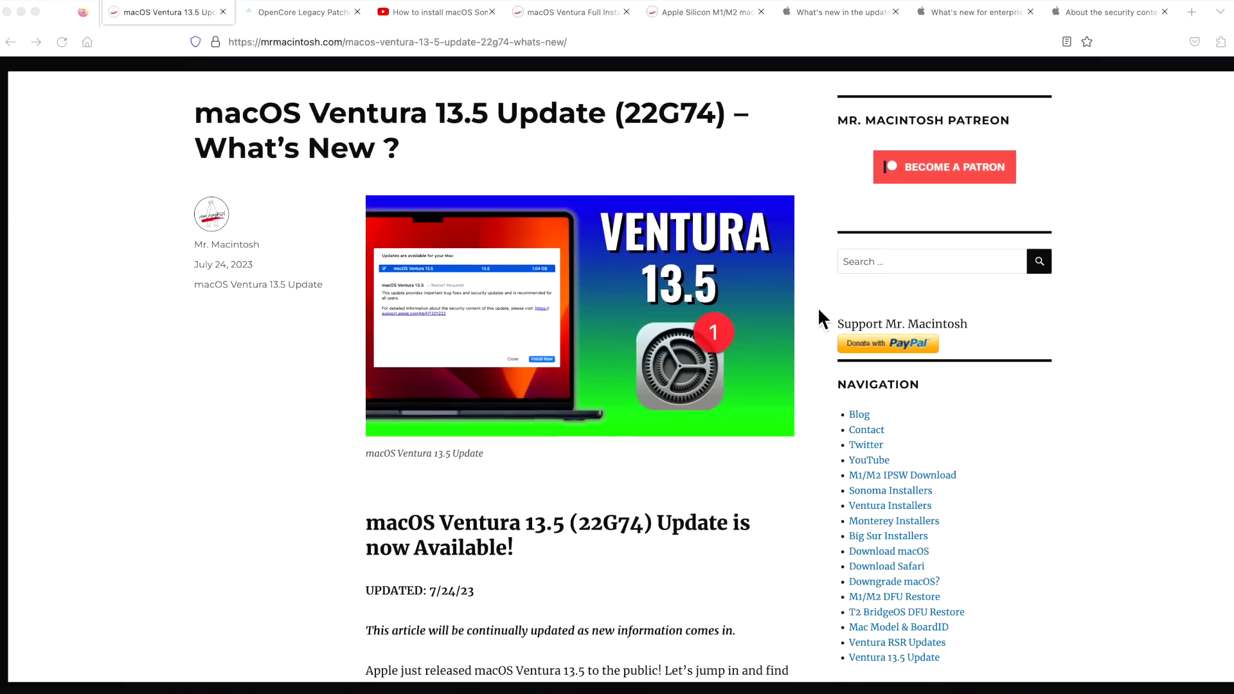
{"action": "left_click", "coordinate": [305, 12]}
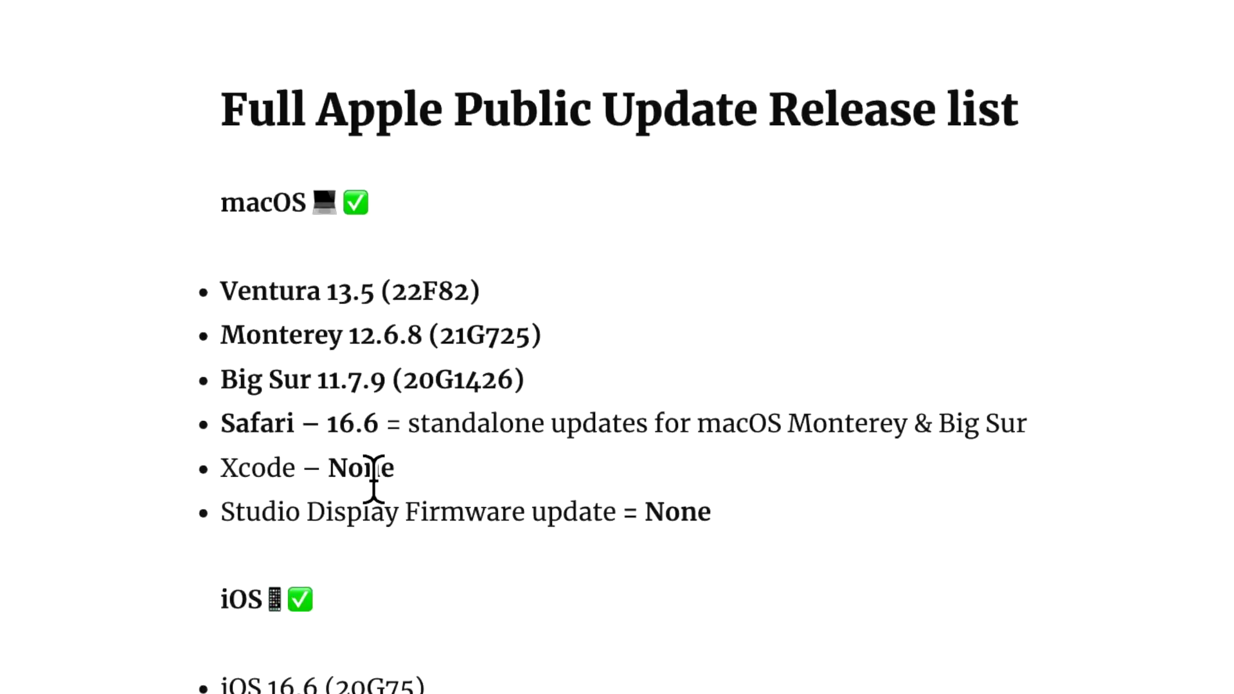
{"action": "scroll", "coordinate": [634, 407], "scroll_direction": "down", "scroll_amount": 5}
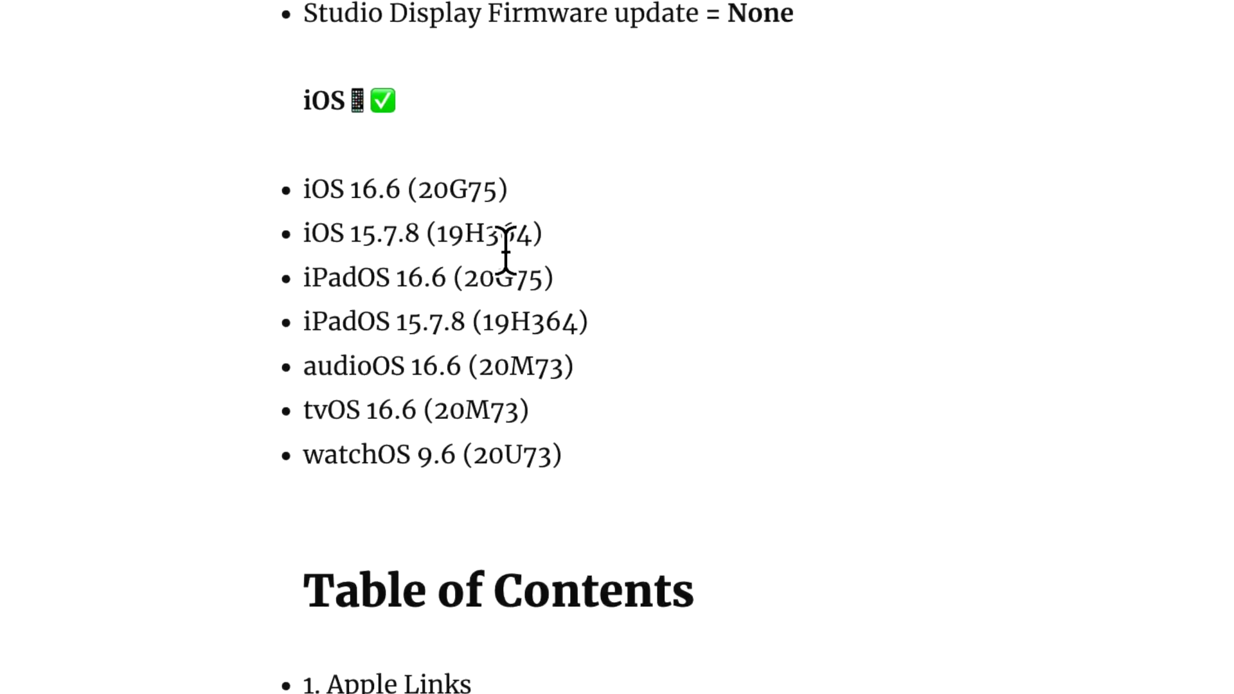
{"action": "scroll", "coordinate": [537, 331], "scroll_direction": "down", "scroll_amount": 1}
{"action": "scroll", "coordinate": [537, 331], "scroll_direction": "down", "scroll_amount": 2}
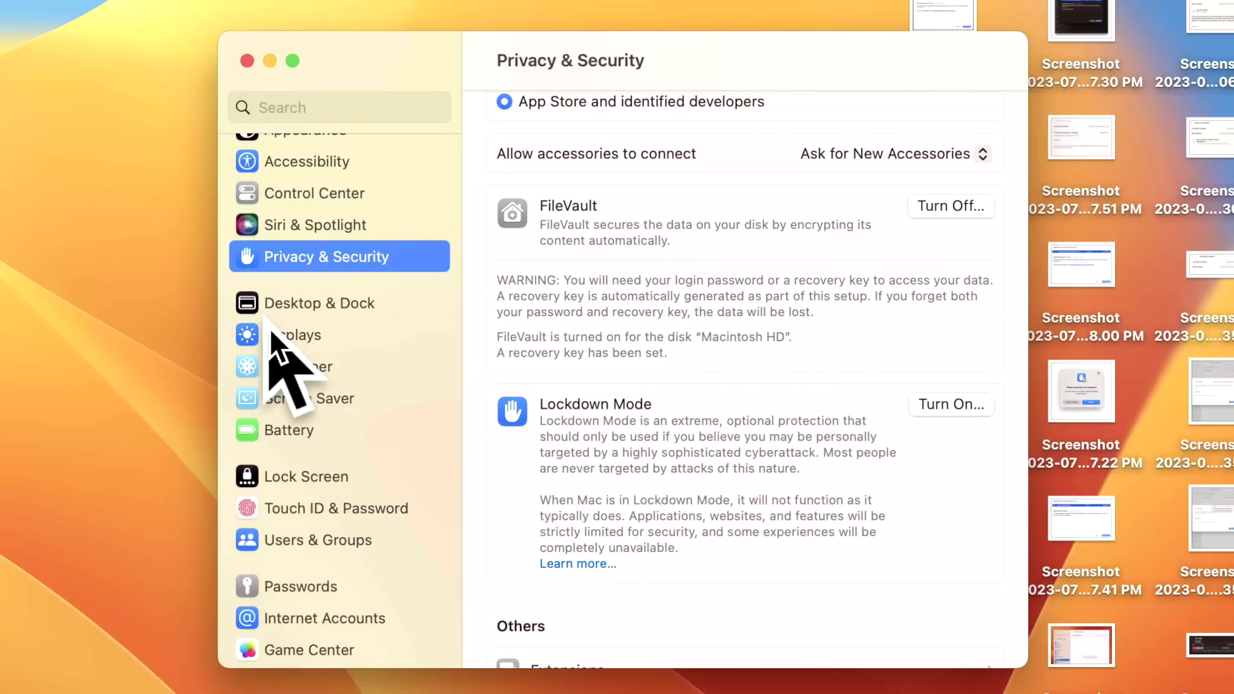
Scroll the System Settings sidebar up from Privacy & Security and open General
{"action": "scroll", "coordinate": [296, 341], "scroll_direction": "up", "scroll_amount": 5}
{"action": "scroll", "coordinate": [321, 346], "scroll_direction": "up", "scroll_amount": 2}
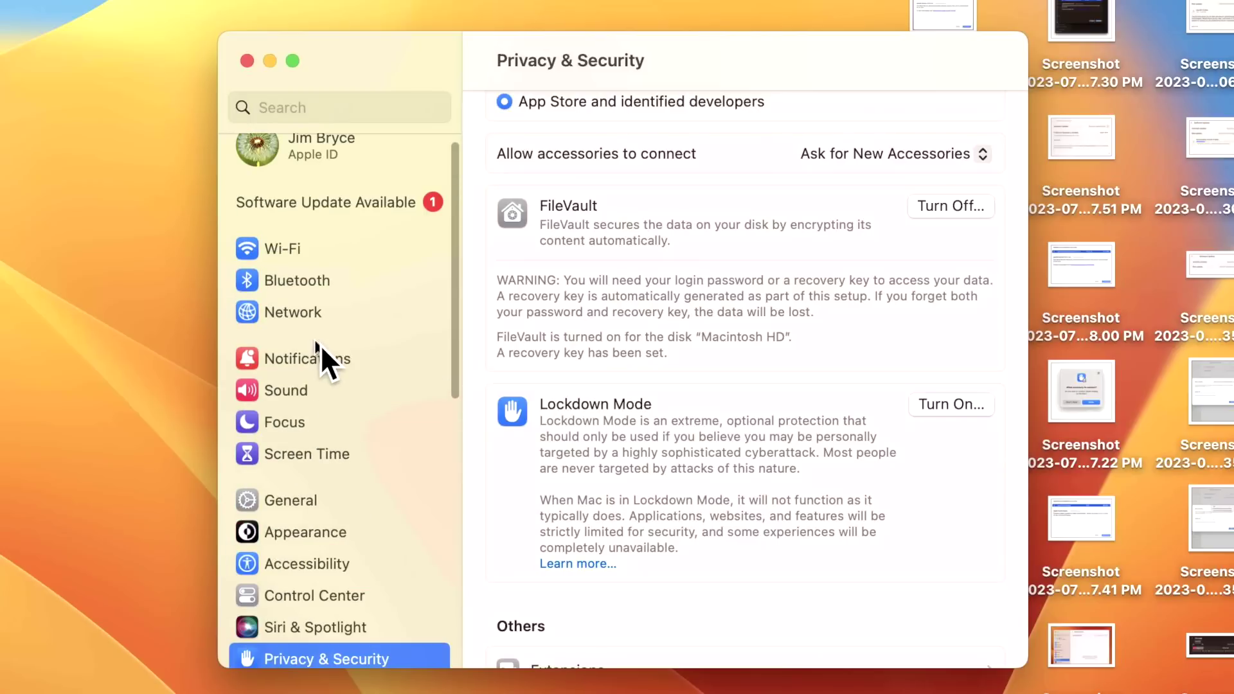
{"action": "left_click", "coordinate": [338, 502]}
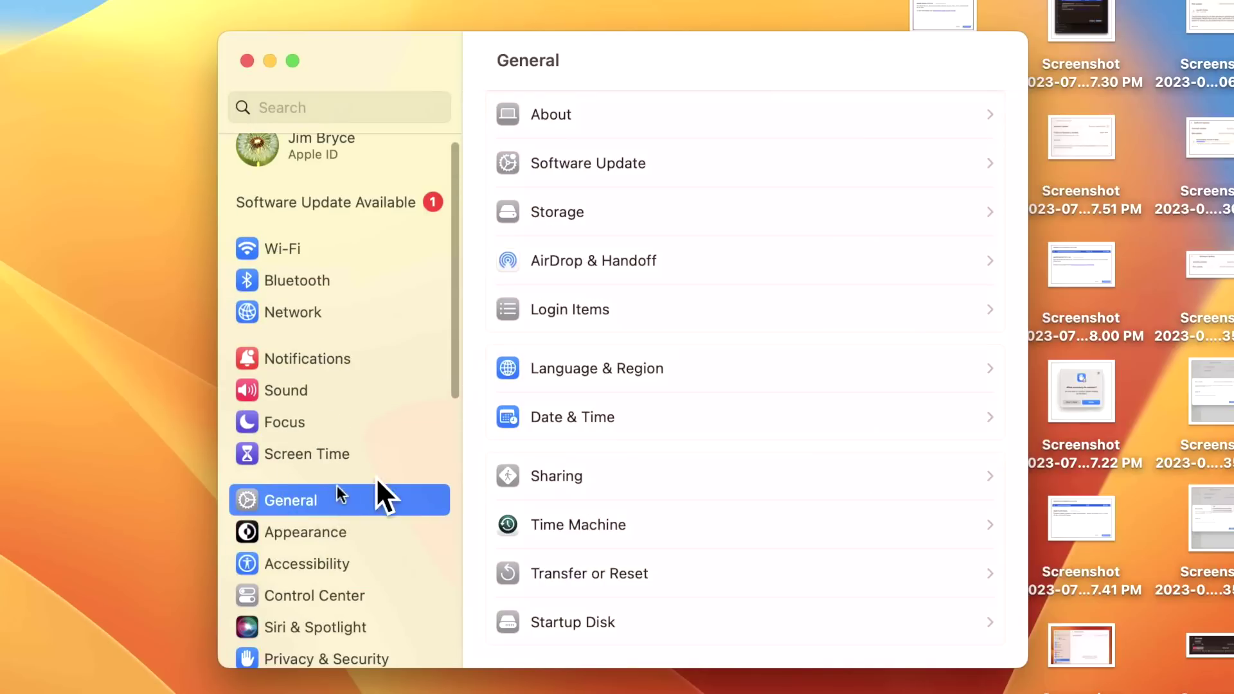
Install macOS Ventura 13.5 from Software Update, agreeing to the licence and entering the admin password
{"action": "left_click", "coordinate": [599, 165]}
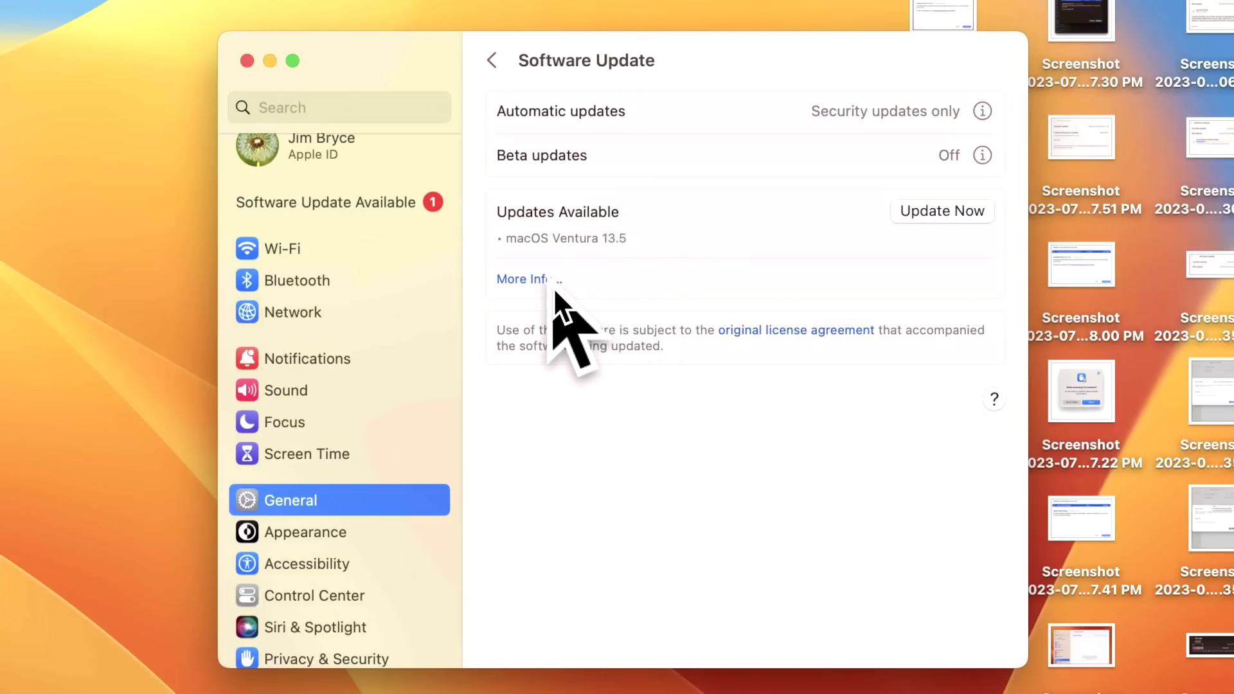
{"action": "left_click", "coordinate": [553, 283]}
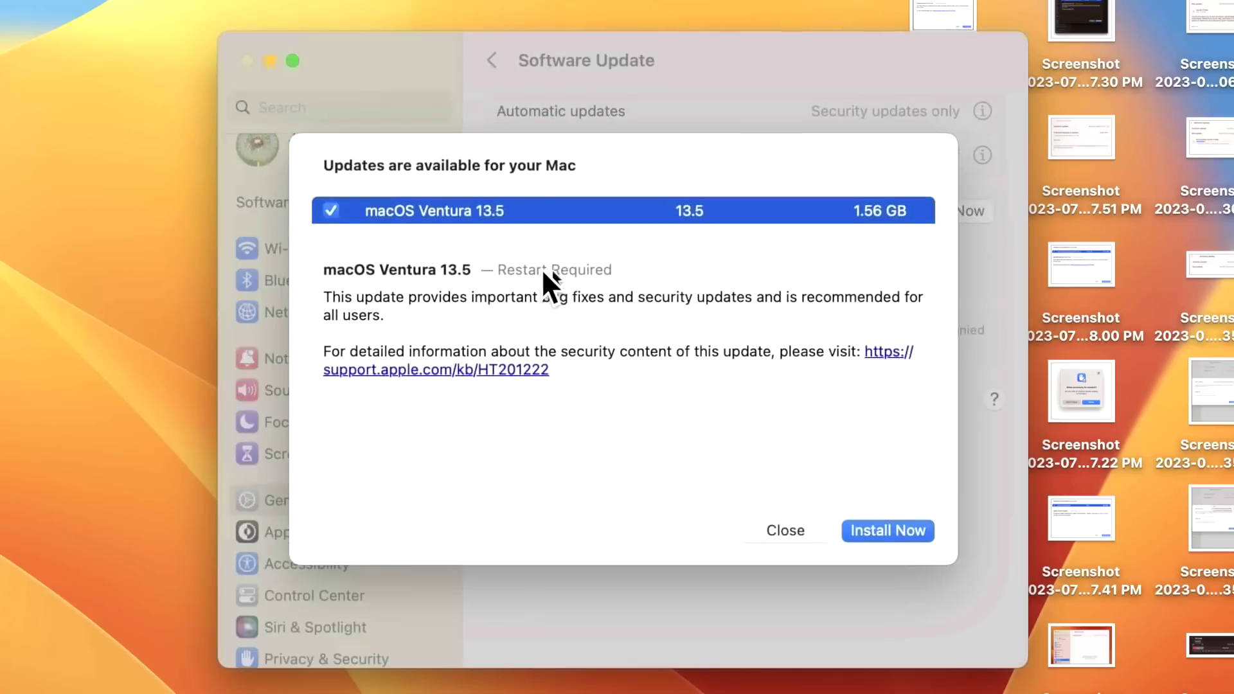
{"action": "left_click", "coordinate": [887, 532]}
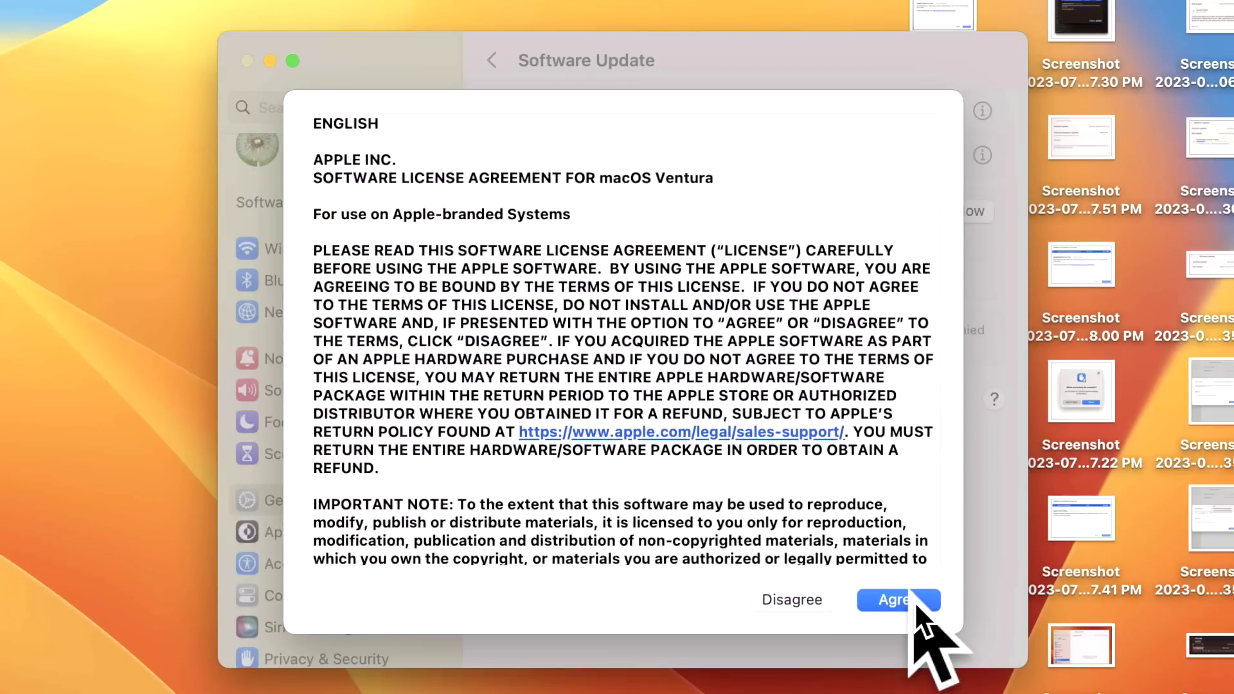
{"action": "left_click", "coordinate": [909, 602]}
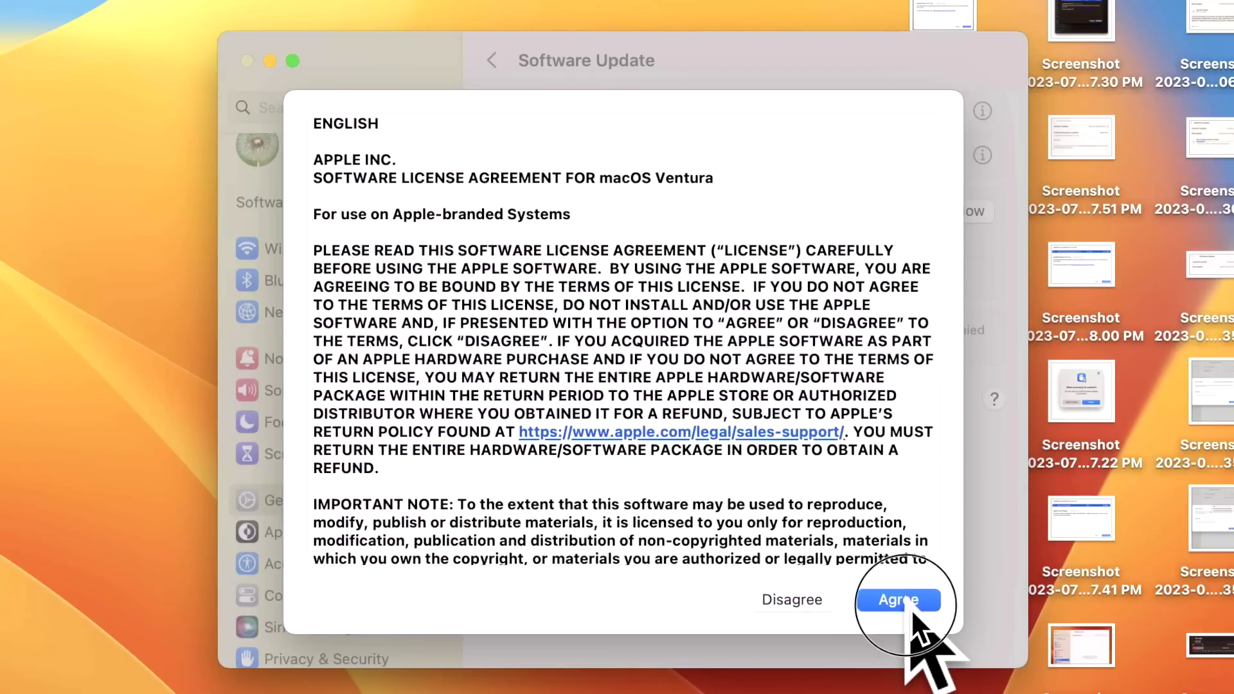
{"action": "type", "text": "*****"}
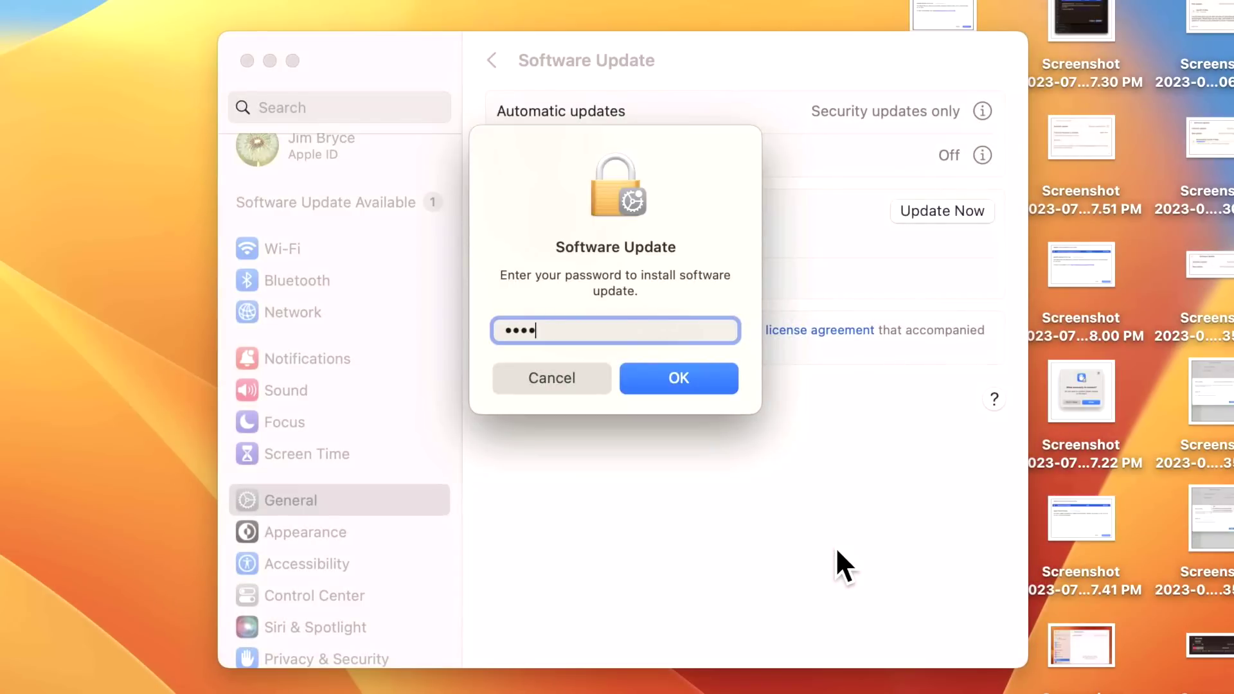
{"action": "key", "text": "Return"}
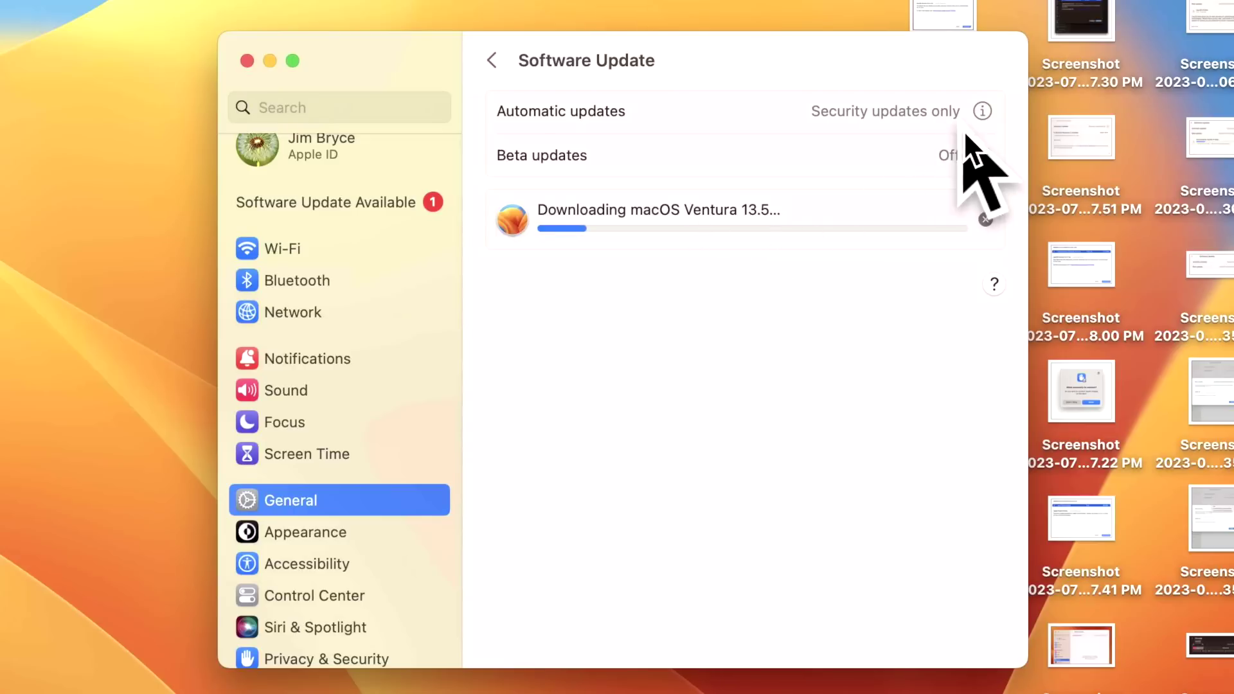
{"action": "left_click", "coordinate": [983, 112]}
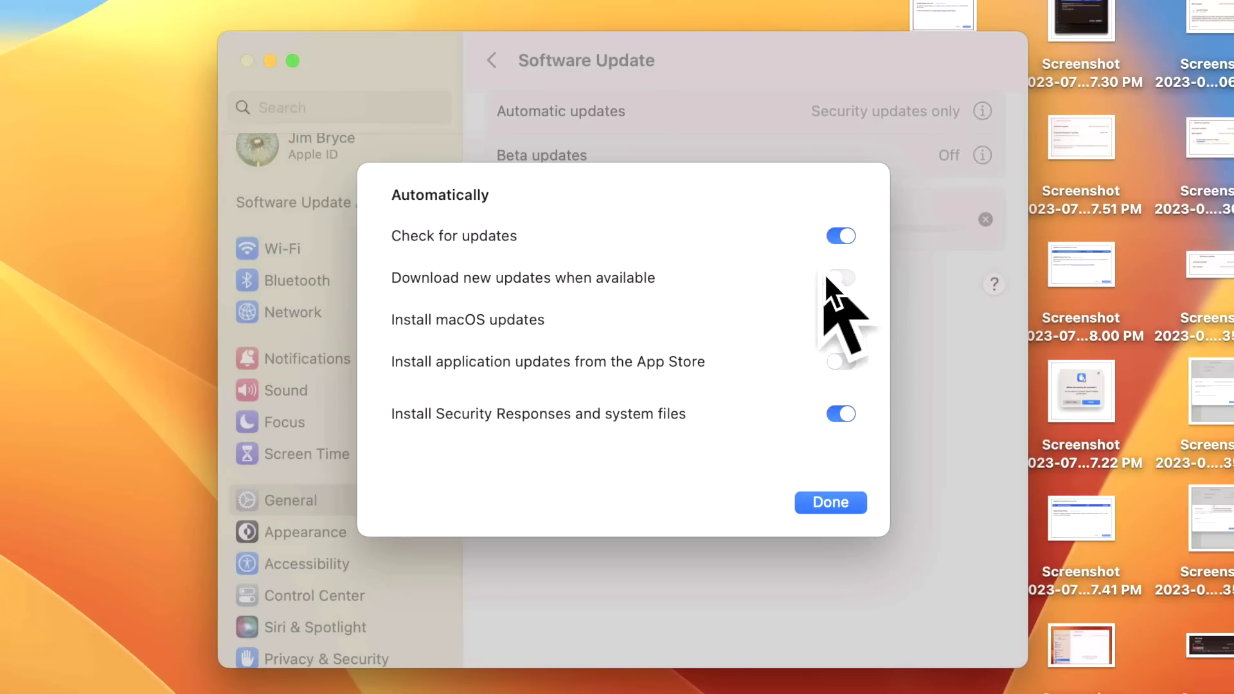
{"action": "left_click", "coordinate": [820, 508]}
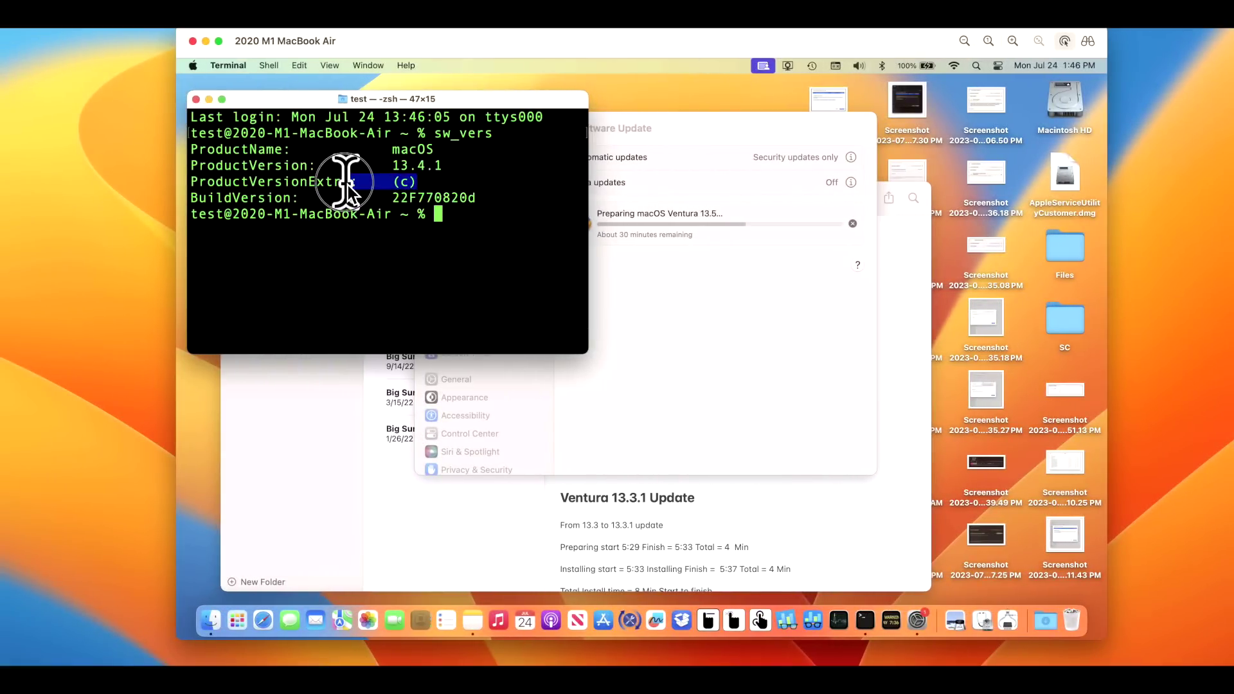
Highlight the ProductVersionExtra (c) value in the sw_vers output for macOS 13.4.1
{"action": "left_click_drag", "start_coordinate": [348, 185], "coordinate": [343, 183]}
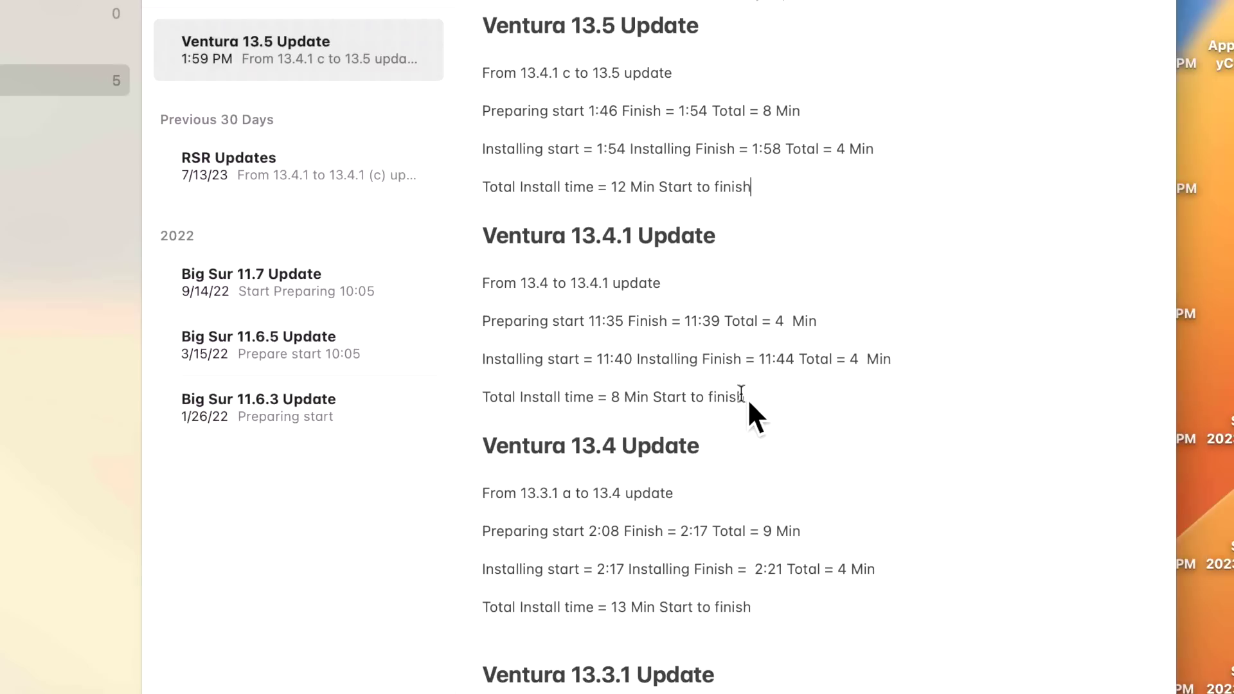
Scroll through the earlier update notes below the Ventura 13.5 Update entry
{"action": "scroll", "coordinate": [643, 428], "scroll_direction": "down", "scroll_amount": 1}
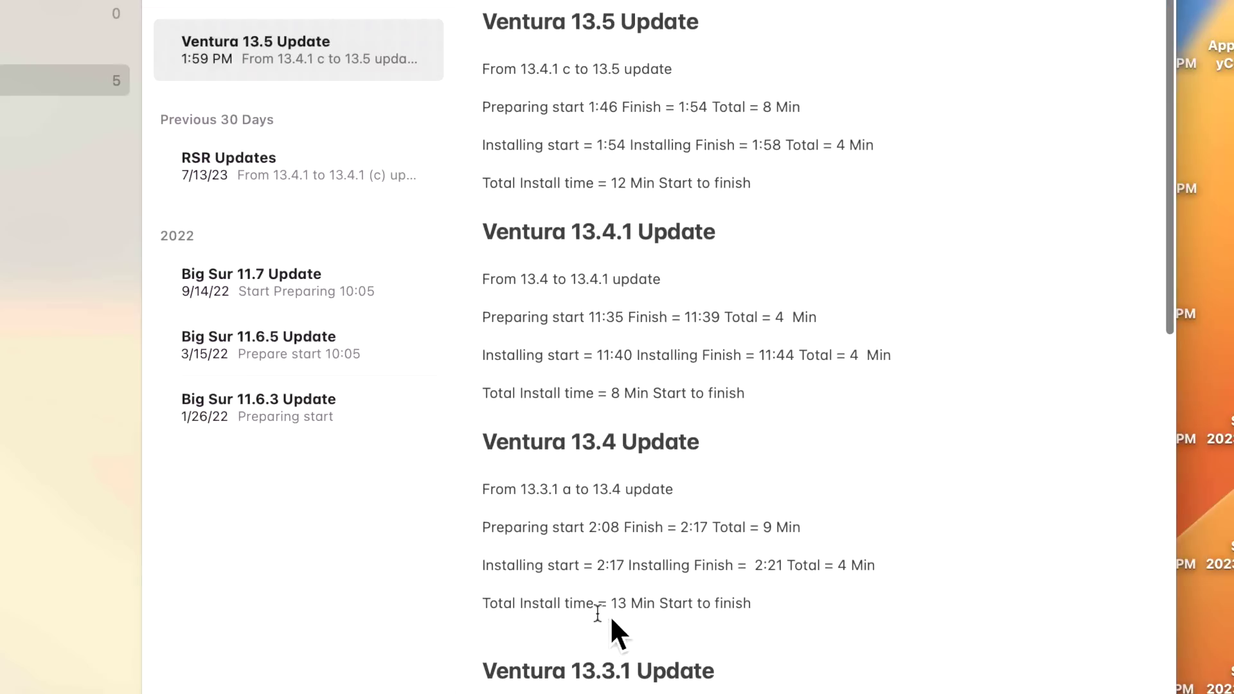
{"action": "scroll", "coordinate": [739, 601], "scroll_direction": "down", "scroll_amount": 5}
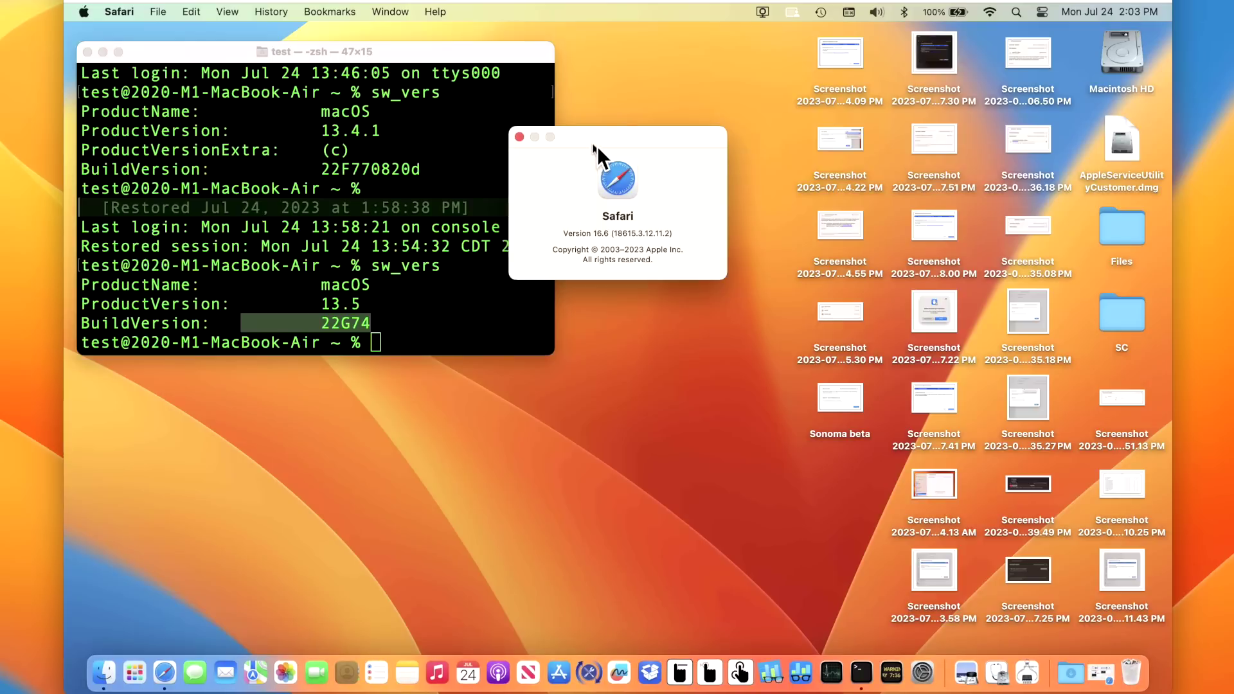
Move the About Safari window aside to reveal sw_vers reporting 13.5 (22G74)
{"action": "left_click_drag", "start_coordinate": [593, 145], "coordinate": [653, 182]}
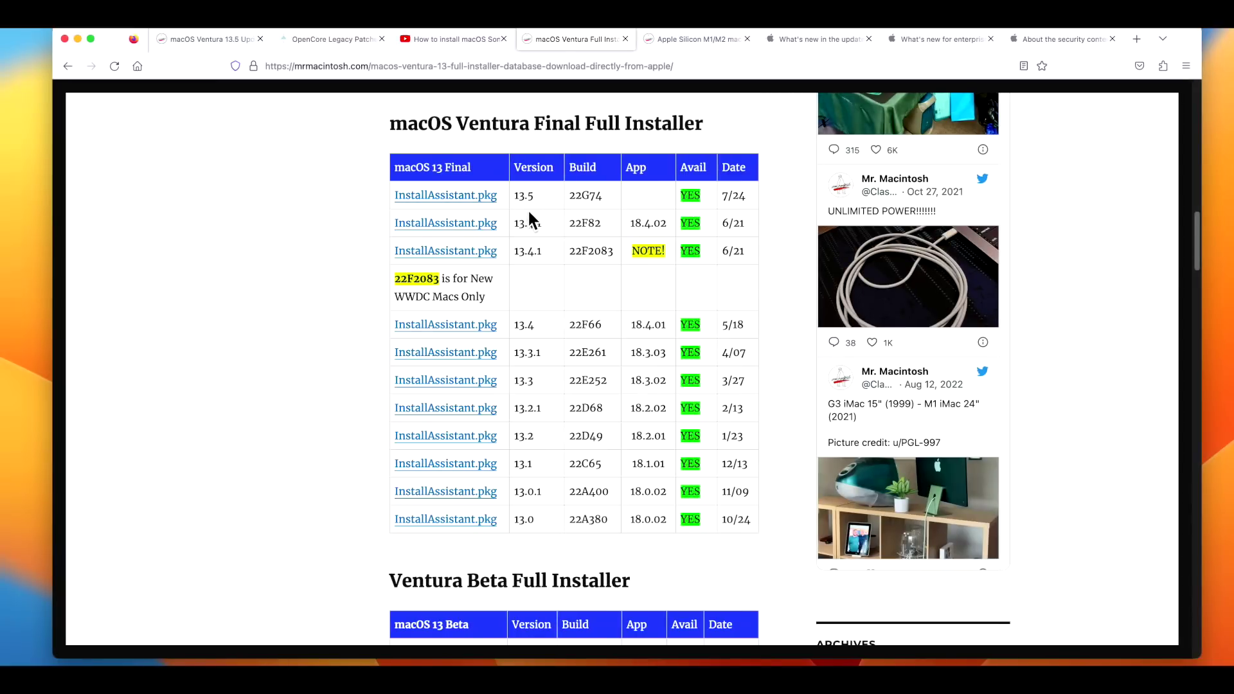
Open the Apple Silicon M1/M2 IPSW database page and scroll through its entries
{"action": "left_click", "coordinate": [690, 43]}
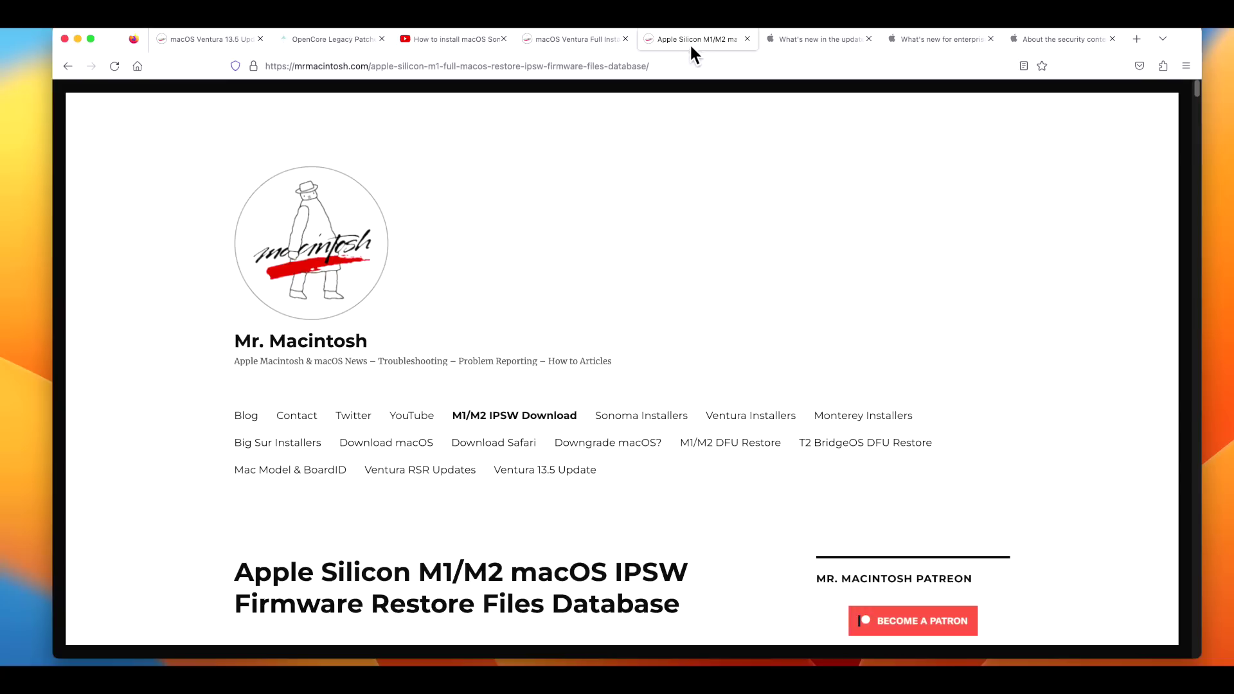
{"action": "scroll", "coordinate": [533, 401], "scroll_direction": "down", "scroll_amount": 6}
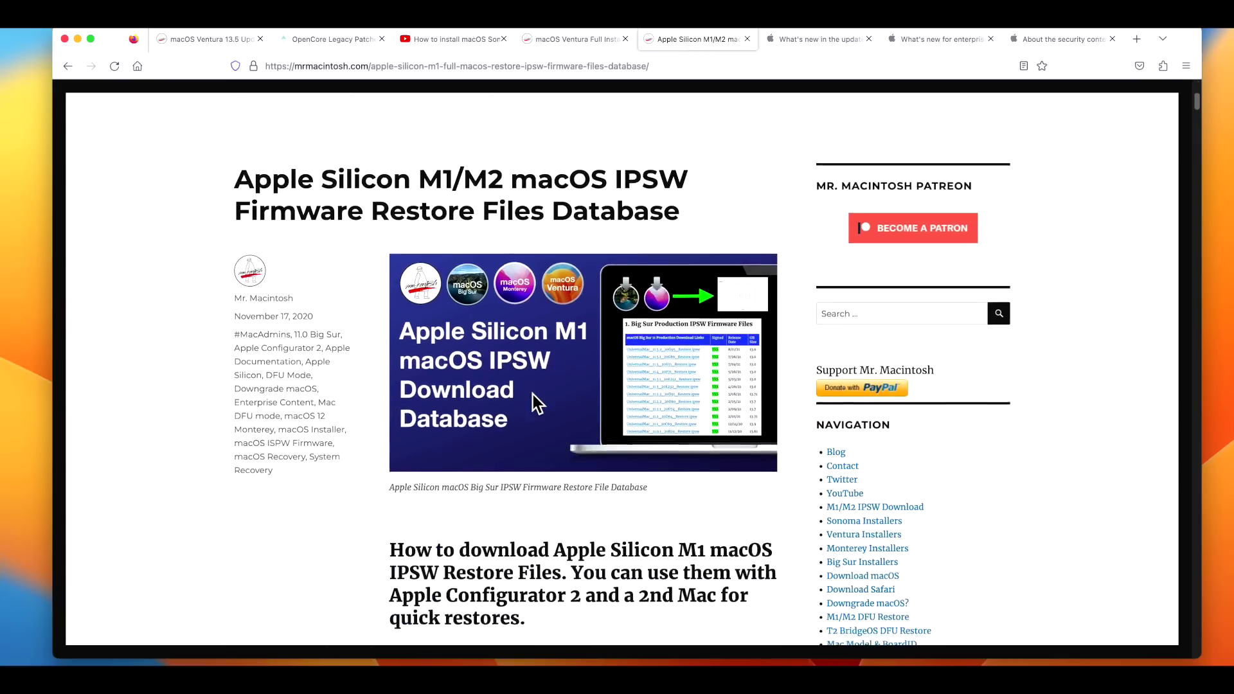
{"action": "scroll", "coordinate": [534, 395], "scroll_direction": "down", "scroll_amount": 10}
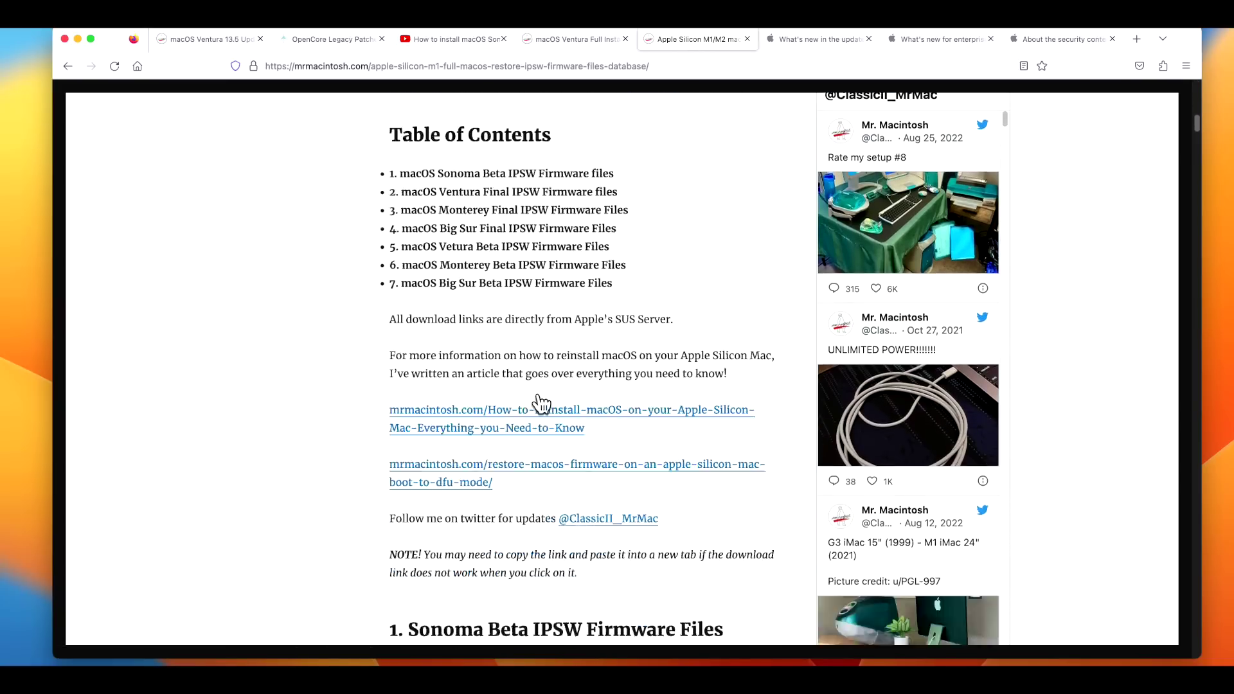
{"action": "scroll", "coordinate": [540, 403], "scroll_direction": "down", "scroll_amount": 8}
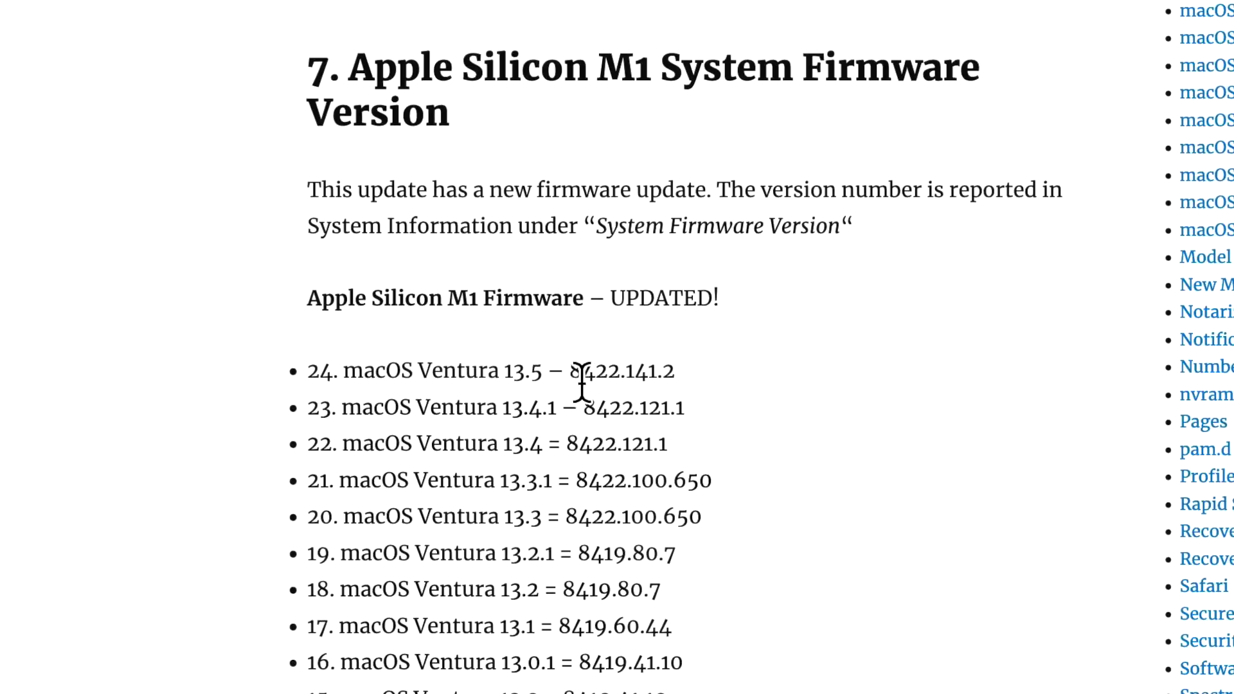
Highlight firmware version 8422.141.2 in the 13.5 article and scroll further down
{"action": "left_click_drag", "start_coordinate": [573, 373], "coordinate": [689, 383]}
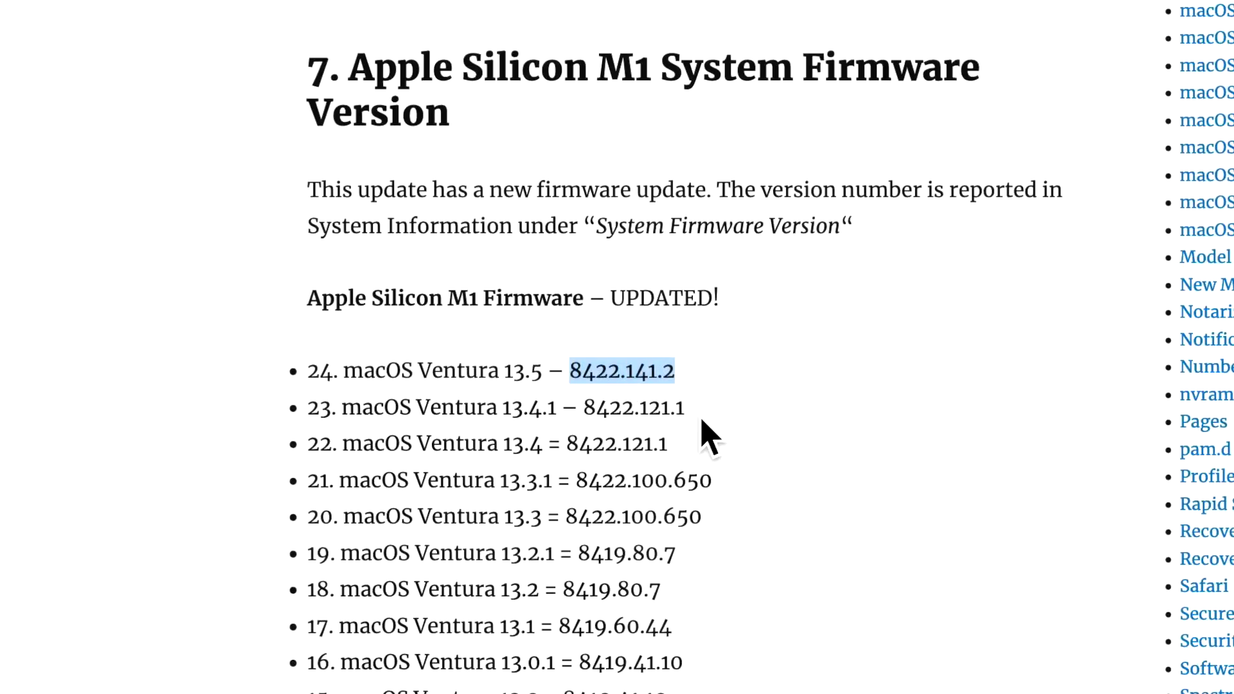
{"action": "scroll", "coordinate": [706, 436], "scroll_direction": "down", "scroll_amount": 15}
{"action": "scroll", "coordinate": [739, 547], "scroll_direction": "down", "scroll_amount": 3}
{"action": "right_click", "coordinate": [669, 514]}
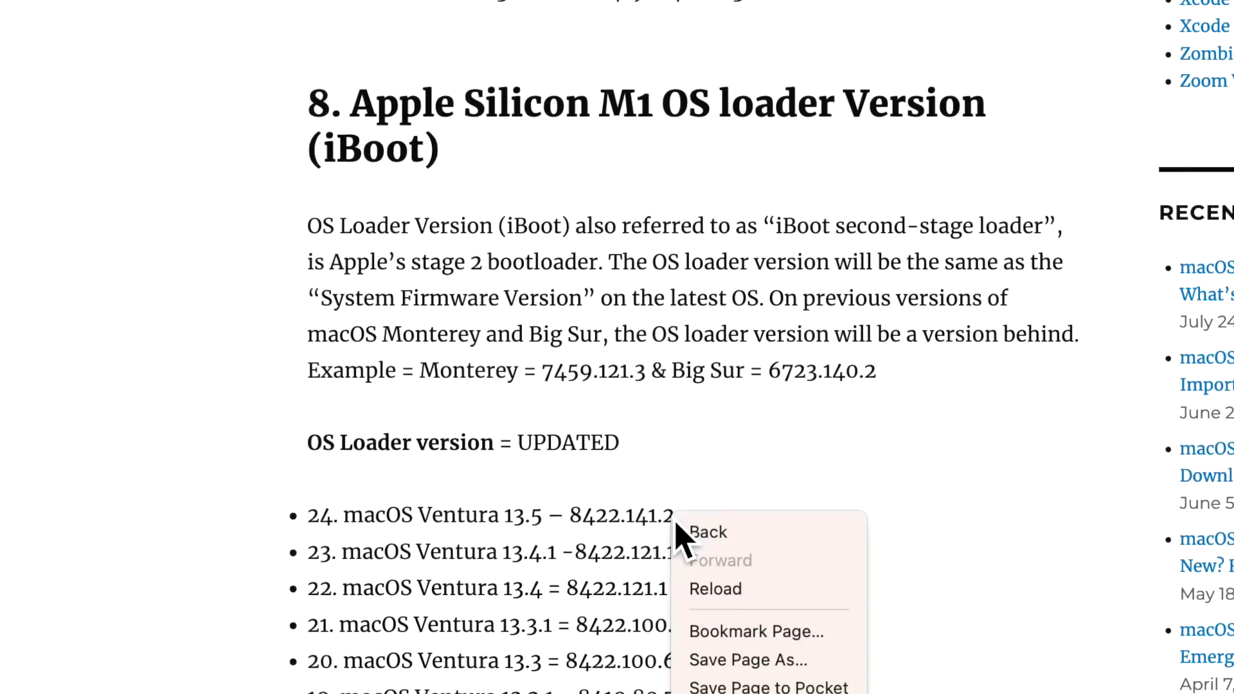
{"action": "key", "text": "Escape"}
{"action": "scroll", "coordinate": [776, 579], "scroll_direction": "down", "scroll_amount": 10}
{"action": "scroll", "coordinate": [769, 521], "scroll_direction": "down", "scroll_amount": 10}
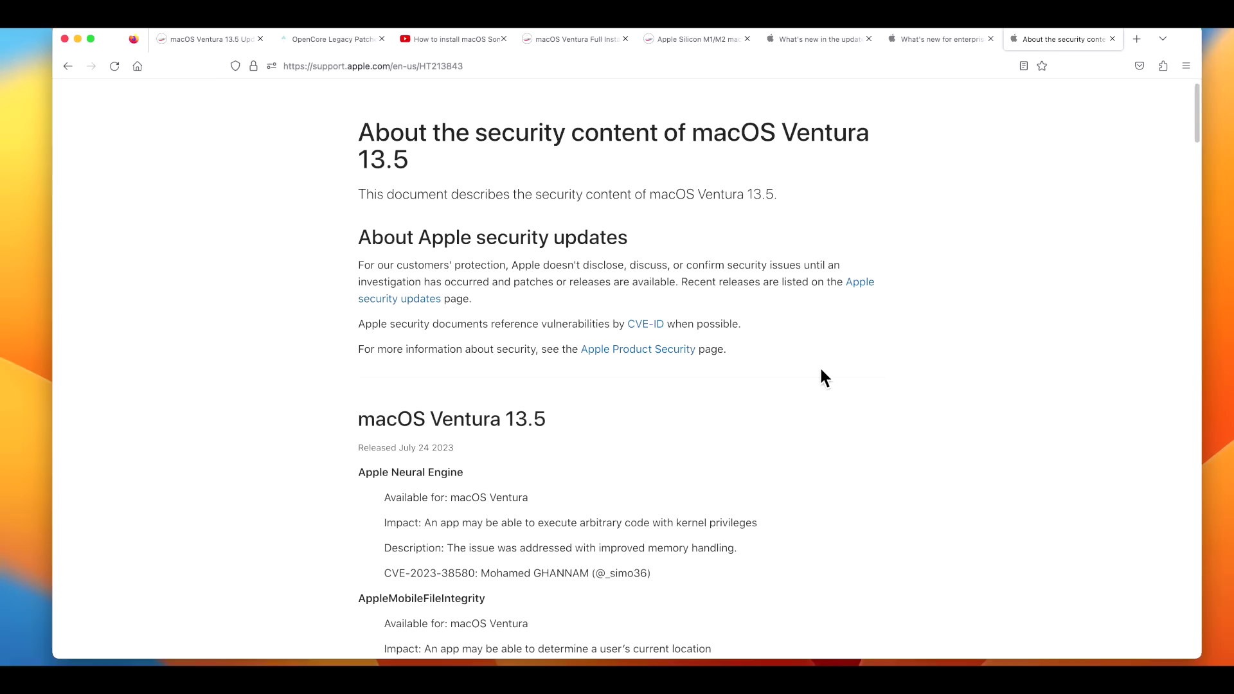
Scroll through the HT213843 macOS Ventura 13.5 security content notes
{"action": "scroll", "coordinate": [807, 383], "scroll_direction": "down", "scroll_amount": 5}
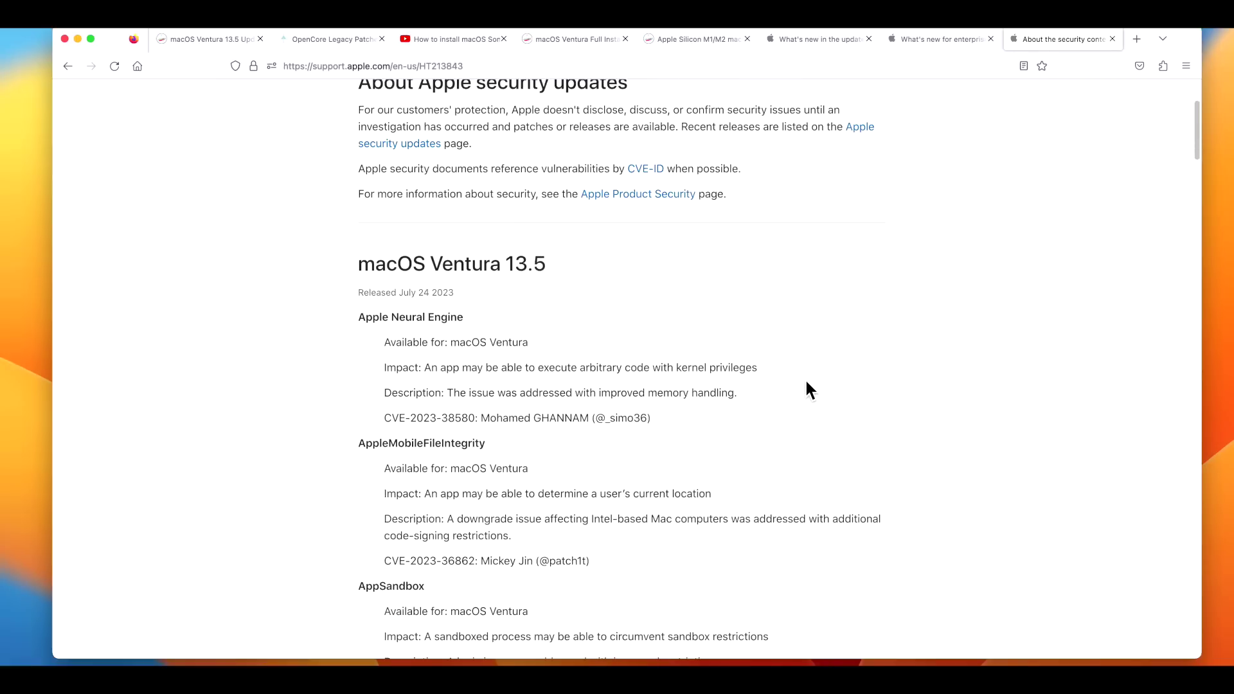
{"action": "scroll", "coordinate": [808, 384], "scroll_direction": "down", "scroll_amount": 10}
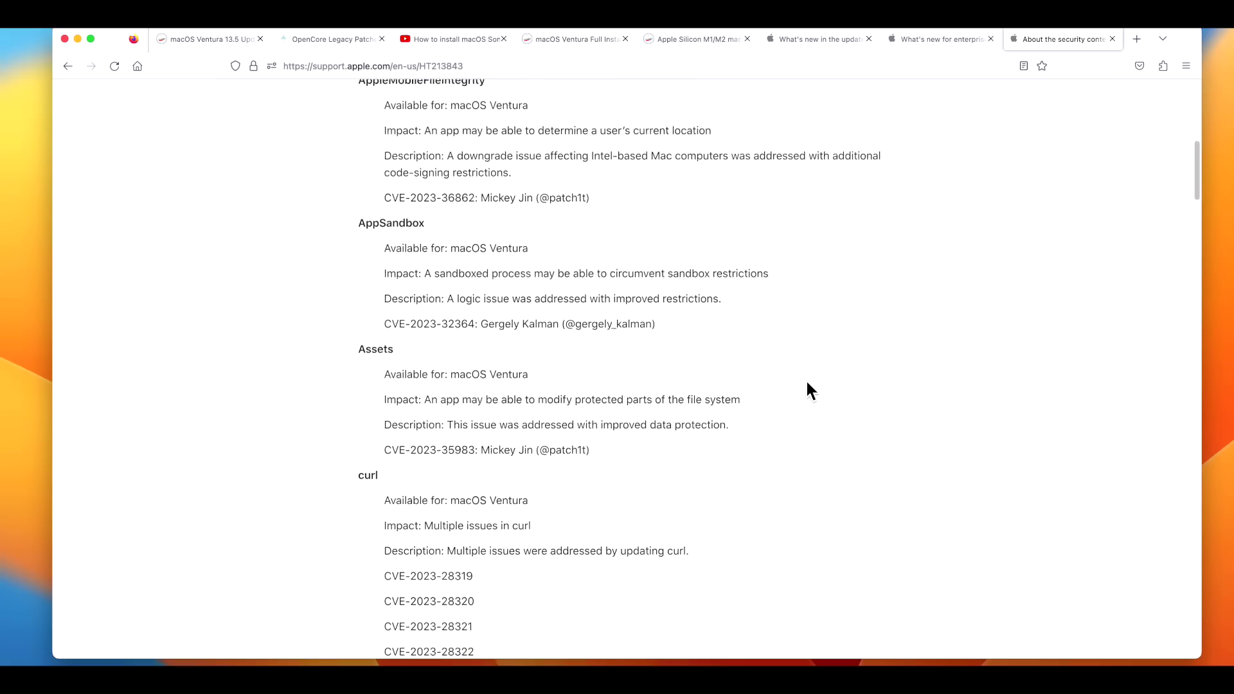
{"action": "scroll", "coordinate": [807, 383], "scroll_direction": "down", "scroll_amount": 14}
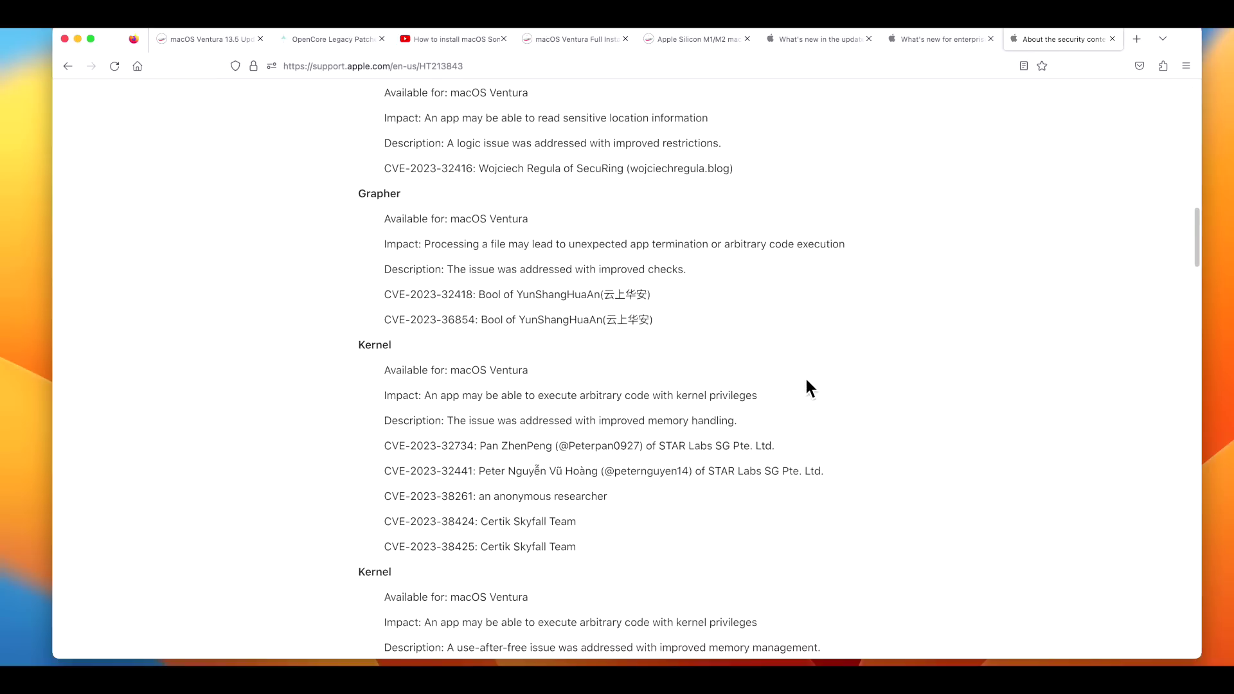
{"action": "scroll", "coordinate": [806, 384], "scroll_direction": "down", "scroll_amount": 20}
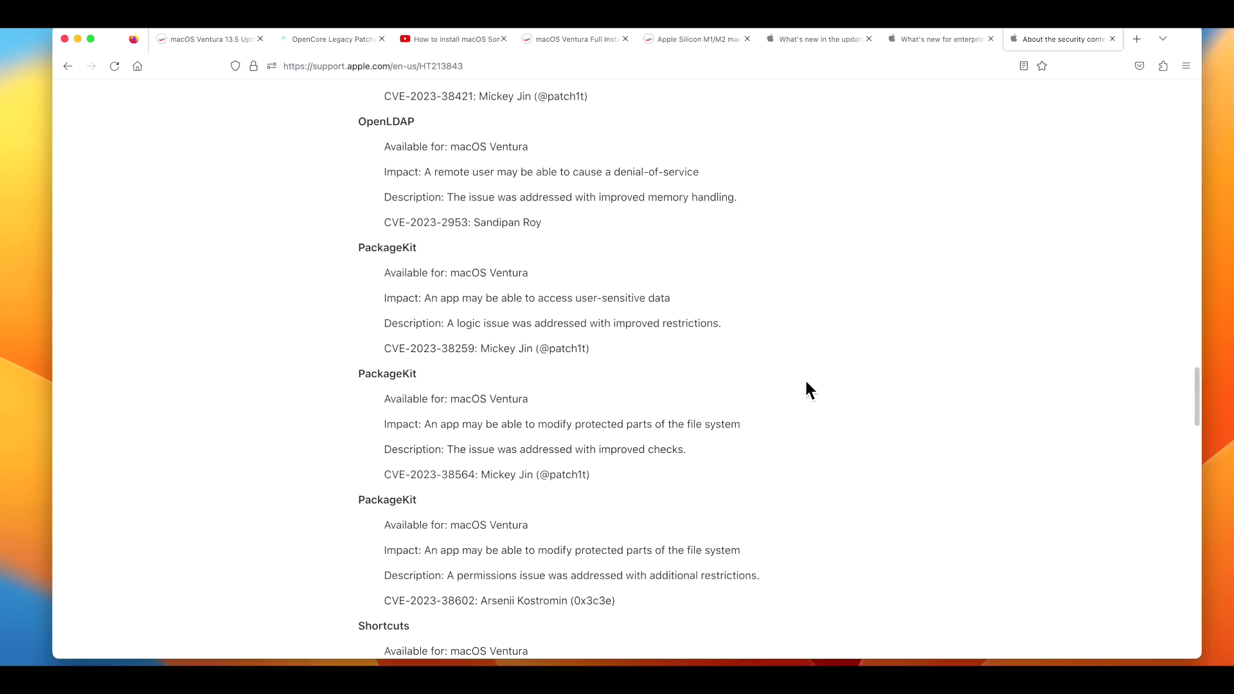
{"action": "scroll", "coordinate": [808, 386], "scroll_direction": "down", "scroll_amount": 20}
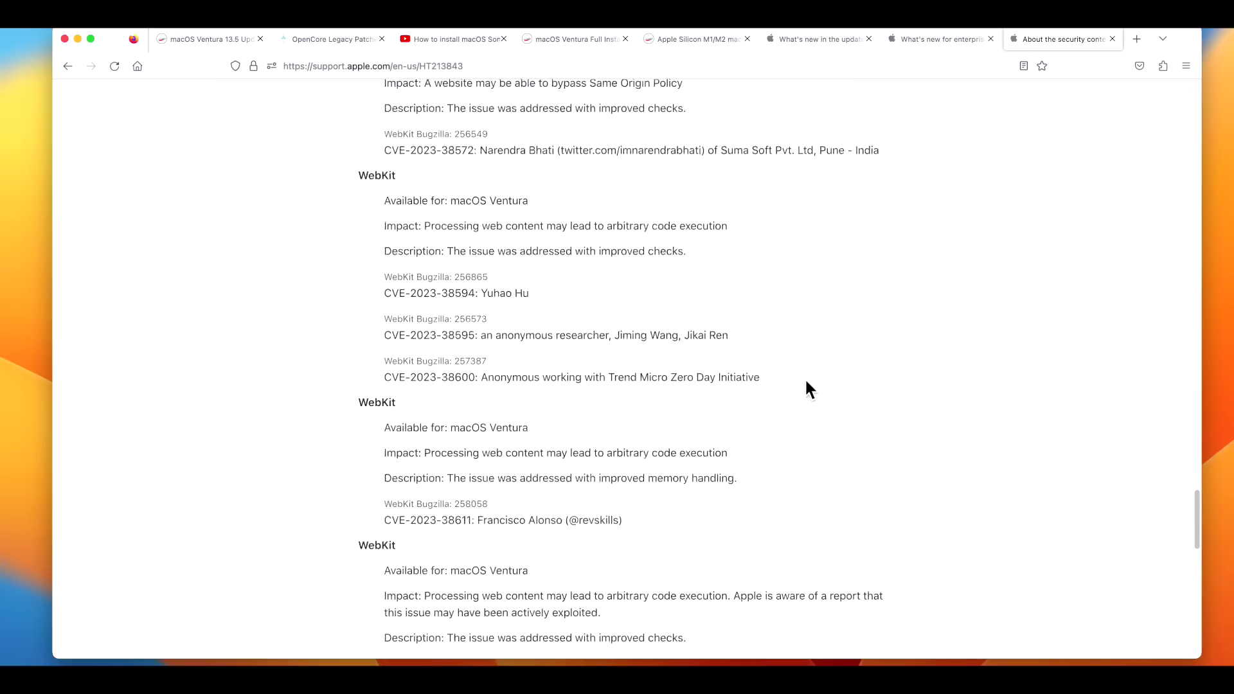
{"action": "scroll", "coordinate": [808, 387], "scroll_direction": "down", "scroll_amount": 7}
{"action": "scroll", "coordinate": [808, 386], "scroll_direction": "up", "scroll_amount": 20}
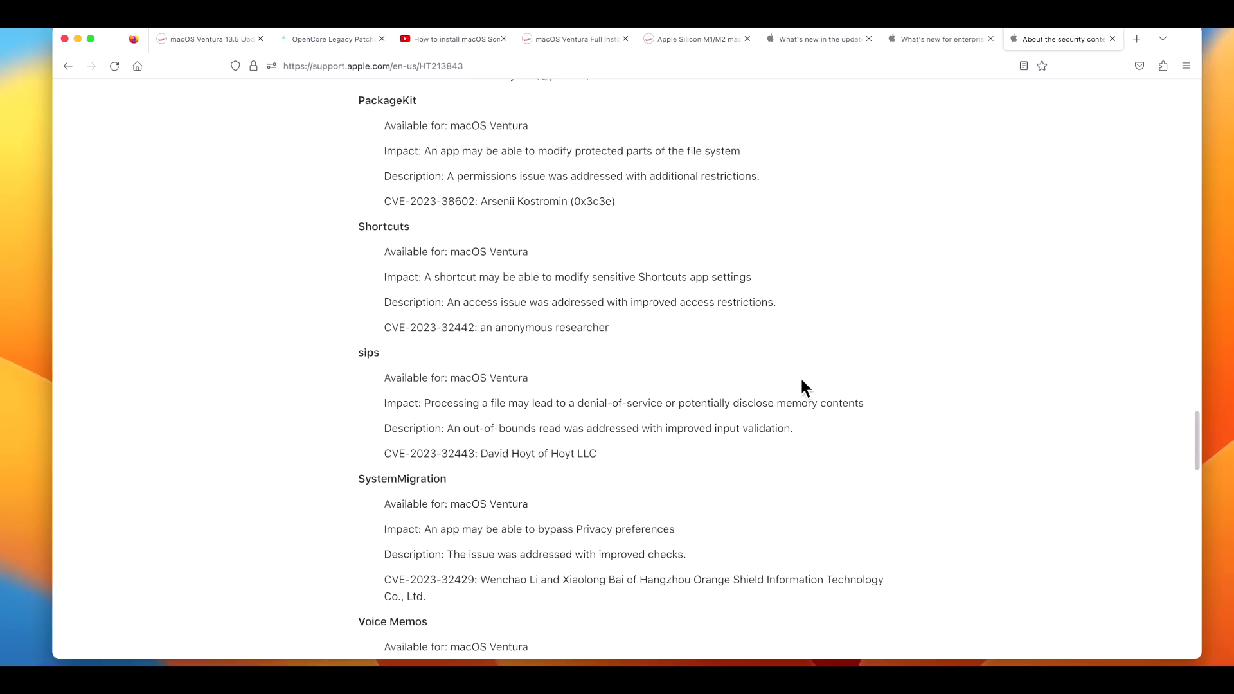
{"action": "scroll", "coordinate": [808, 385], "scroll_direction": "up", "scroll_amount": 8}
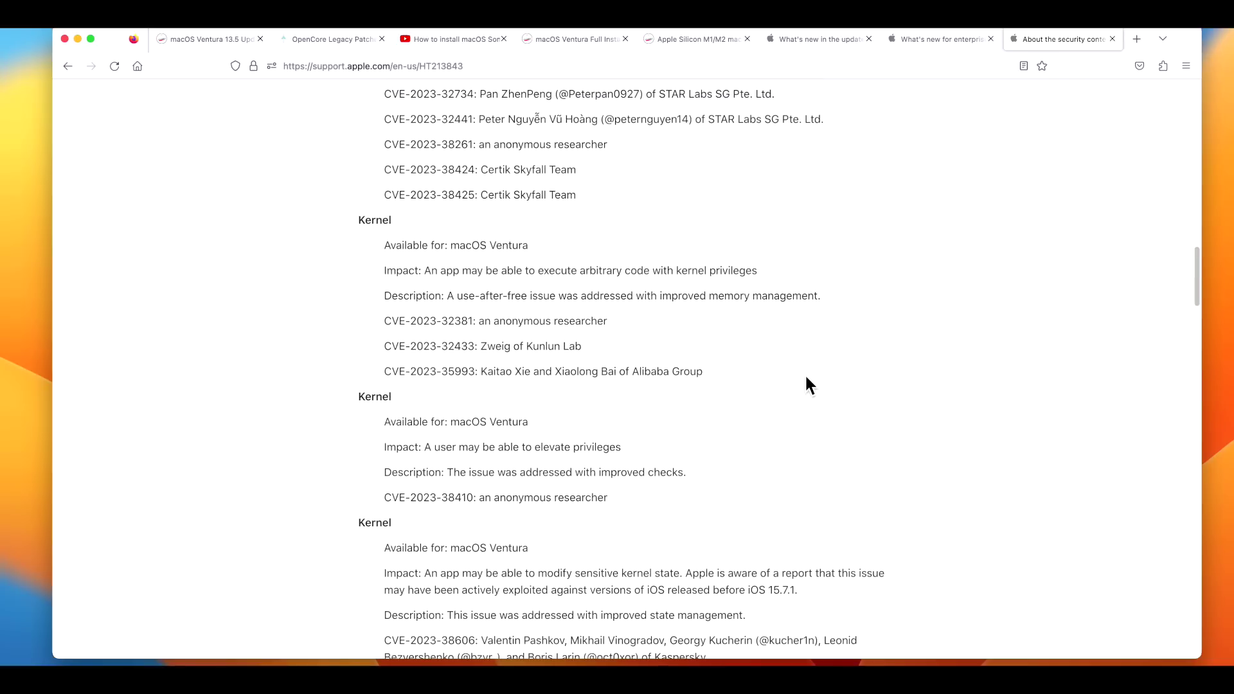
{"action": "scroll", "coordinate": [772, 411], "scroll_direction": "down", "scroll_amount": 1}
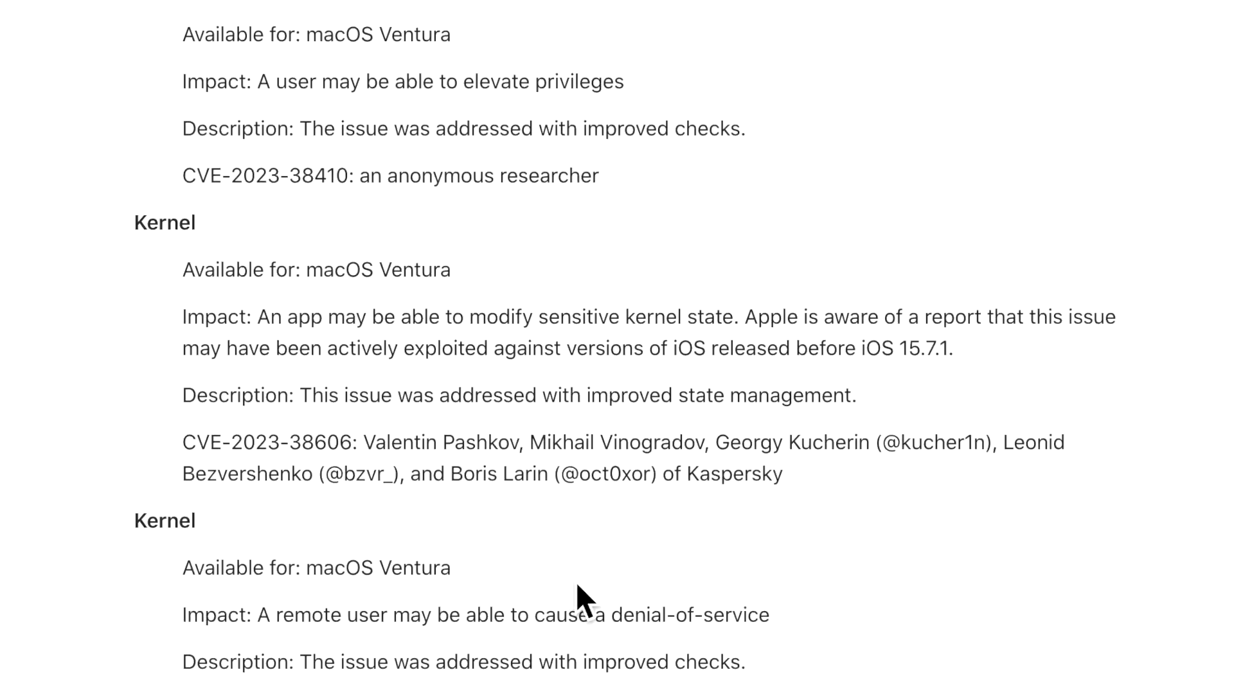
Highlight the exploitation warning, the kernel state impact sentence and the Kernel CVE-2023-38410 entries
{"action": "left_click", "coordinate": [771, 322]}
{"action": "left_click_drag", "start_coordinate": [772, 325], "coordinate": [1215, 370]}
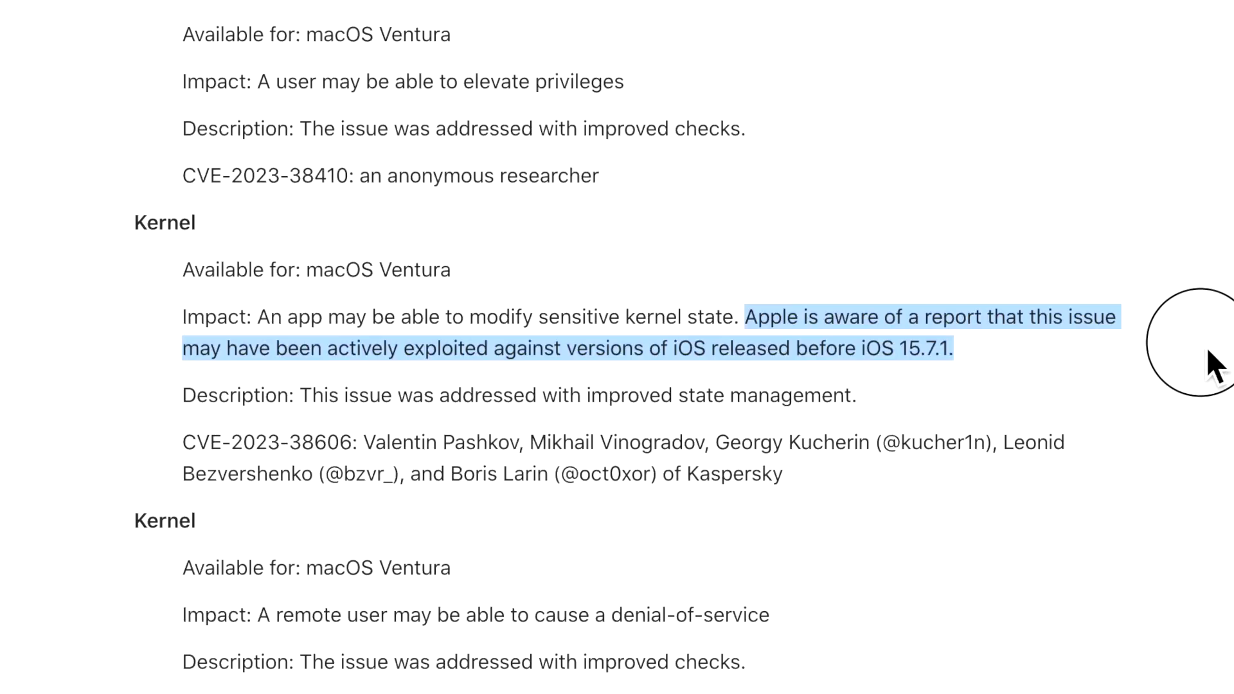
{"action": "left_click", "coordinate": [747, 404]}
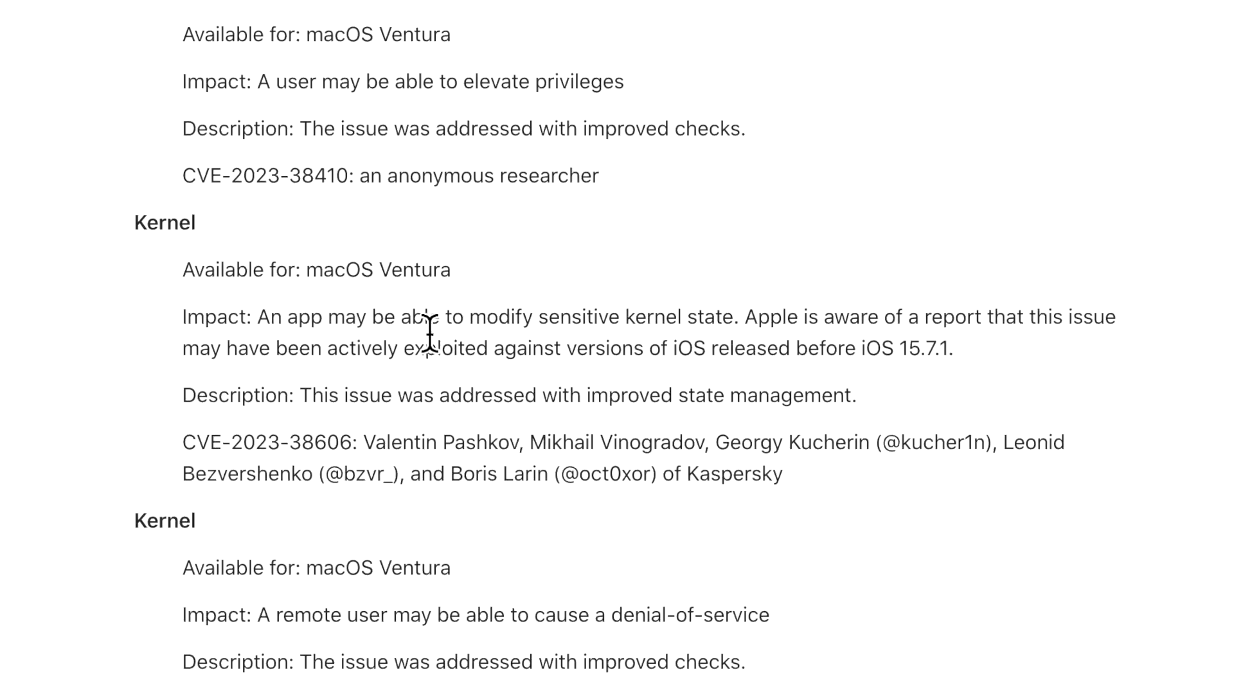
{"action": "left_click_drag", "start_coordinate": [258, 317], "coordinate": [740, 312]}
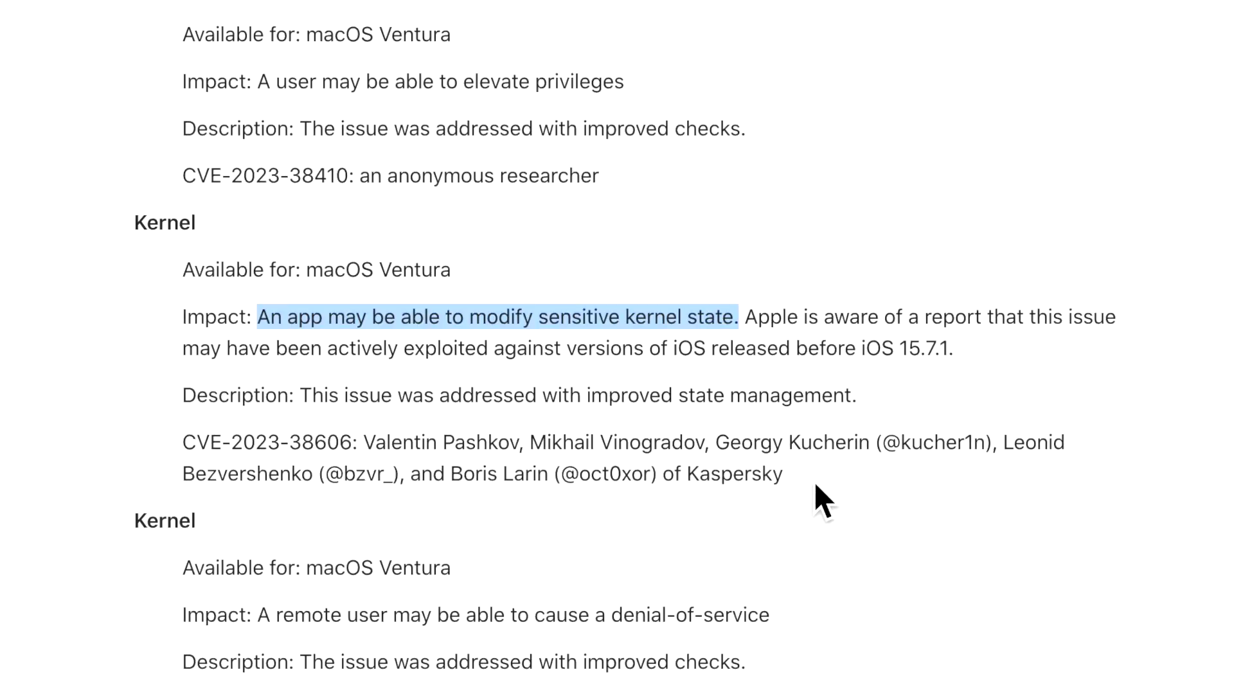
{"action": "left_click_drag", "start_coordinate": [815, 481], "coordinate": [182, 29]}
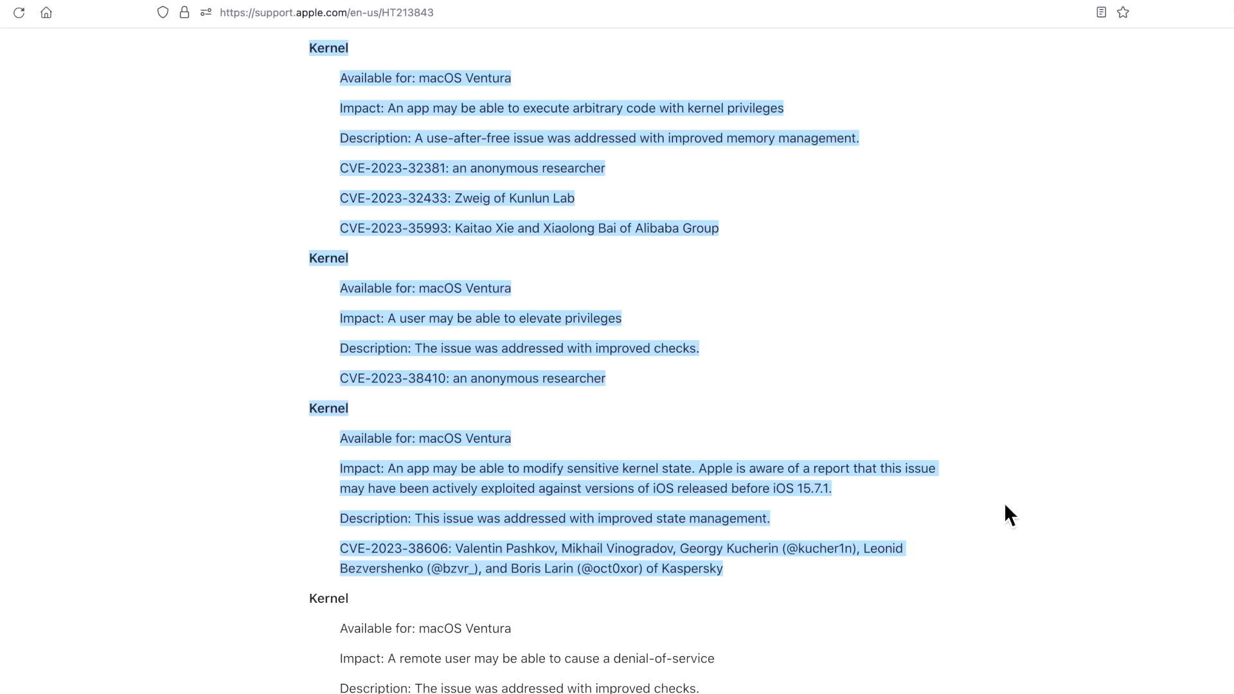
{"action": "left_click", "coordinate": [1004, 517]}
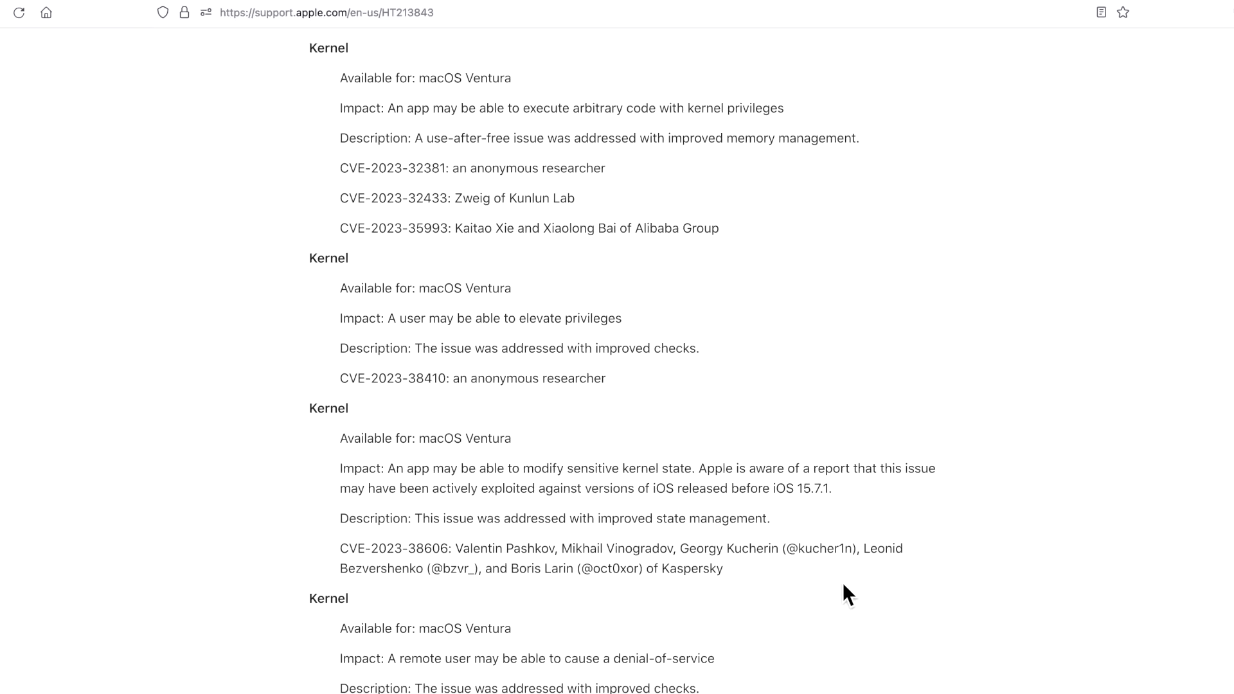
Scroll to the end of the security notes and go to the What's new in the updates page
{"action": "scroll", "coordinate": [847, 588], "scroll_direction": "down", "scroll_amount": 8}
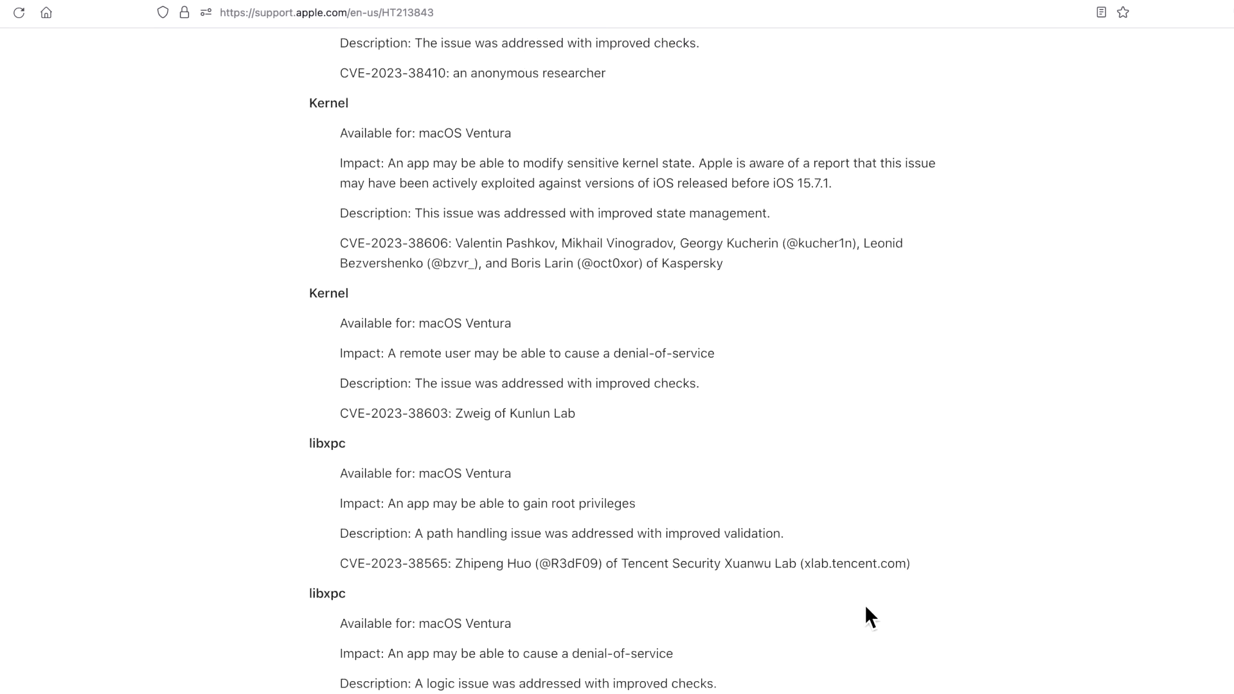
{"action": "scroll", "coordinate": [862, 604], "scroll_direction": "down", "scroll_amount": 6}
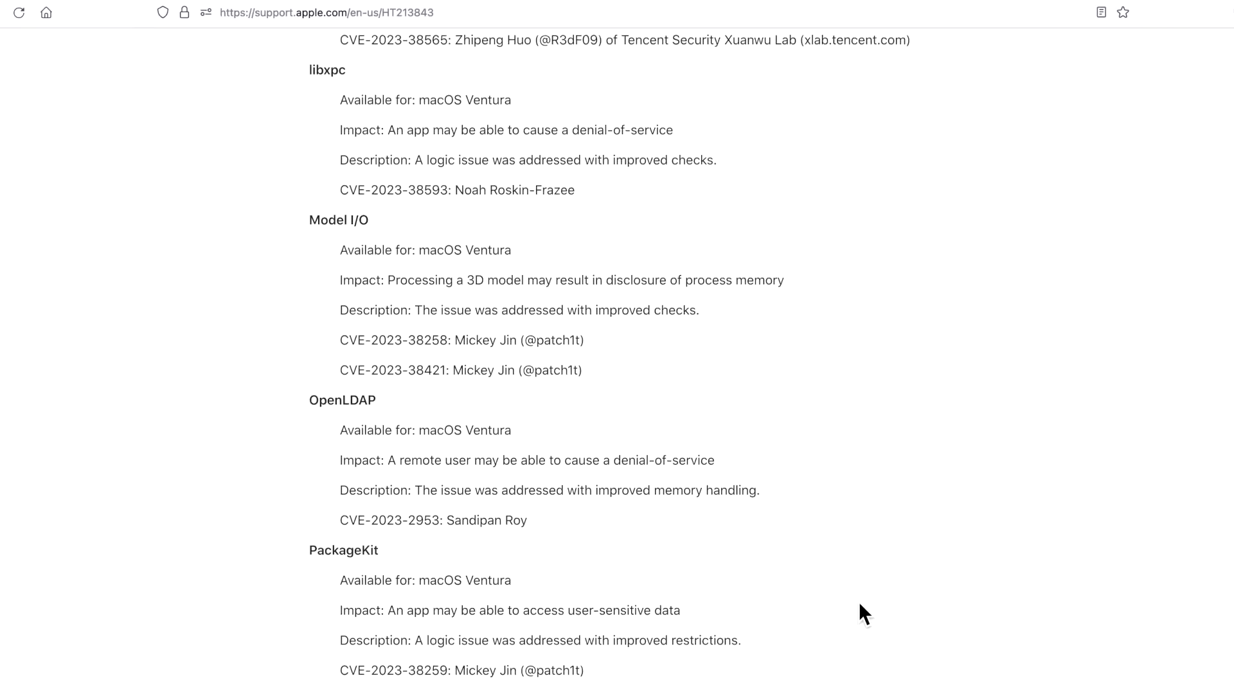
{"action": "scroll", "coordinate": [858, 601], "scroll_direction": "down", "scroll_amount": 4}
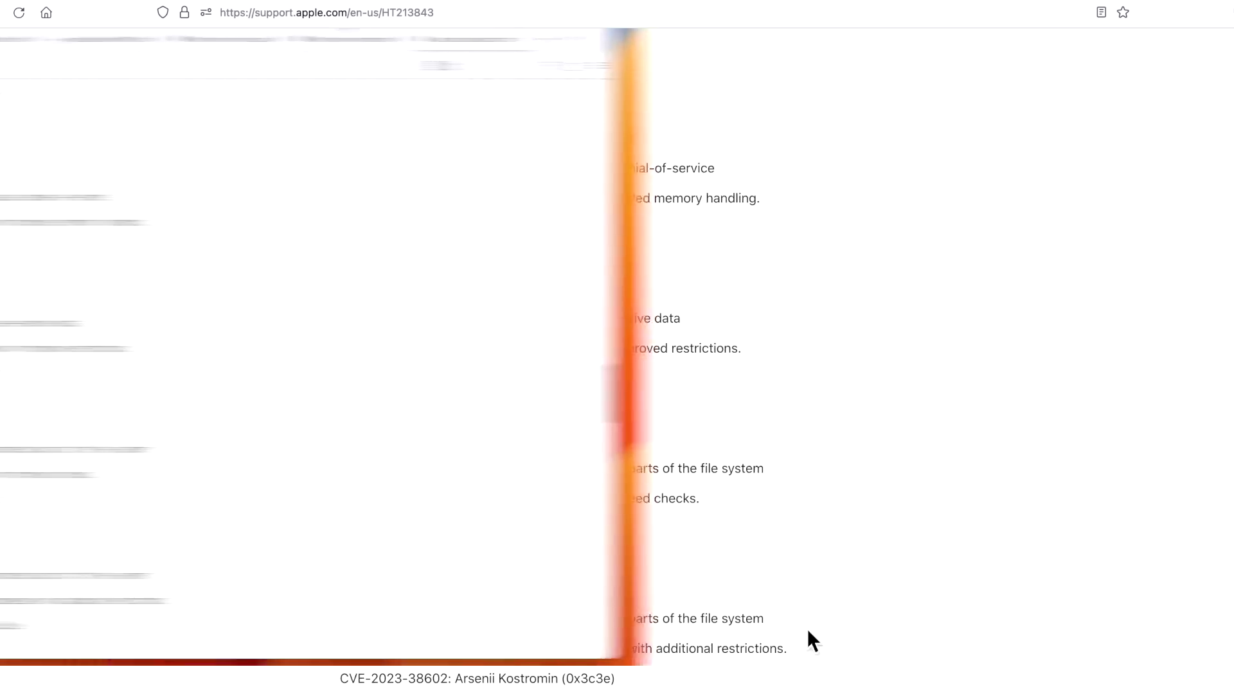
{"action": "left_click", "coordinate": [839, 39]}
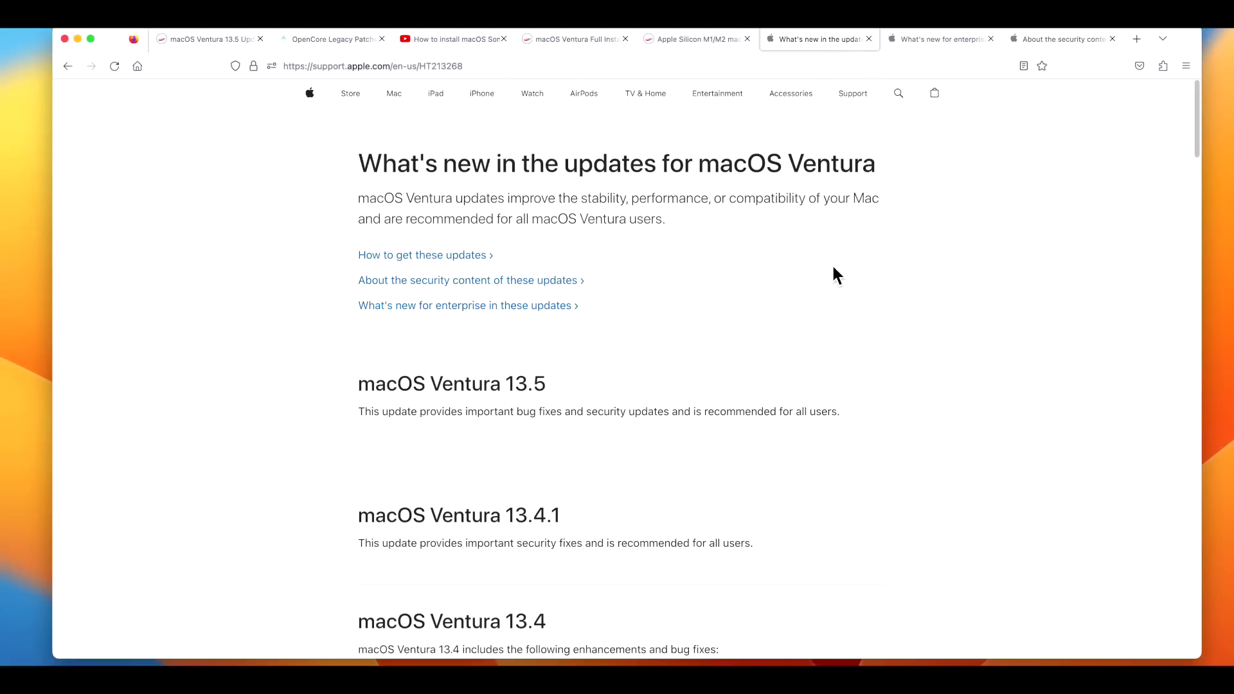
Highlight the macOS Ventura 13.5 summary on HT213268, including its security updates part
{"action": "scroll", "coordinate": [807, 357], "scroll_direction": "down", "scroll_amount": 2}
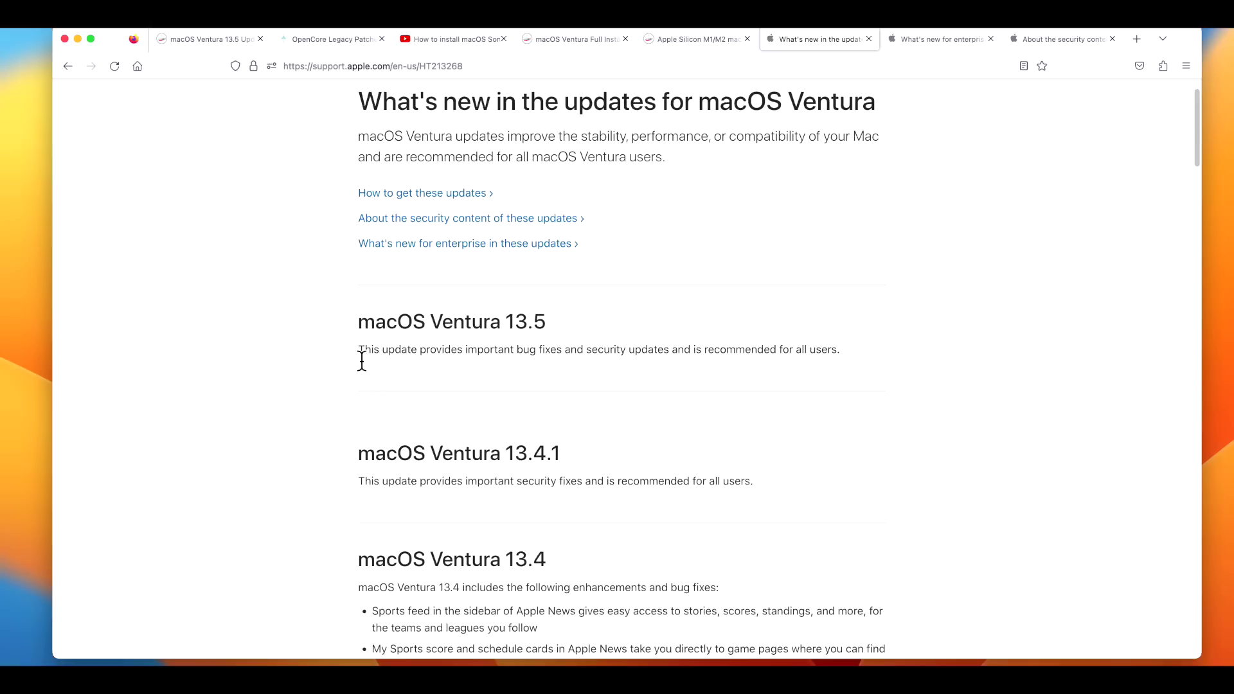
{"action": "left_click_drag", "start_coordinate": [358, 354], "coordinate": [524, 334]}
{"action": "left_click_drag", "start_coordinate": [741, 354], "coordinate": [576, 362]}
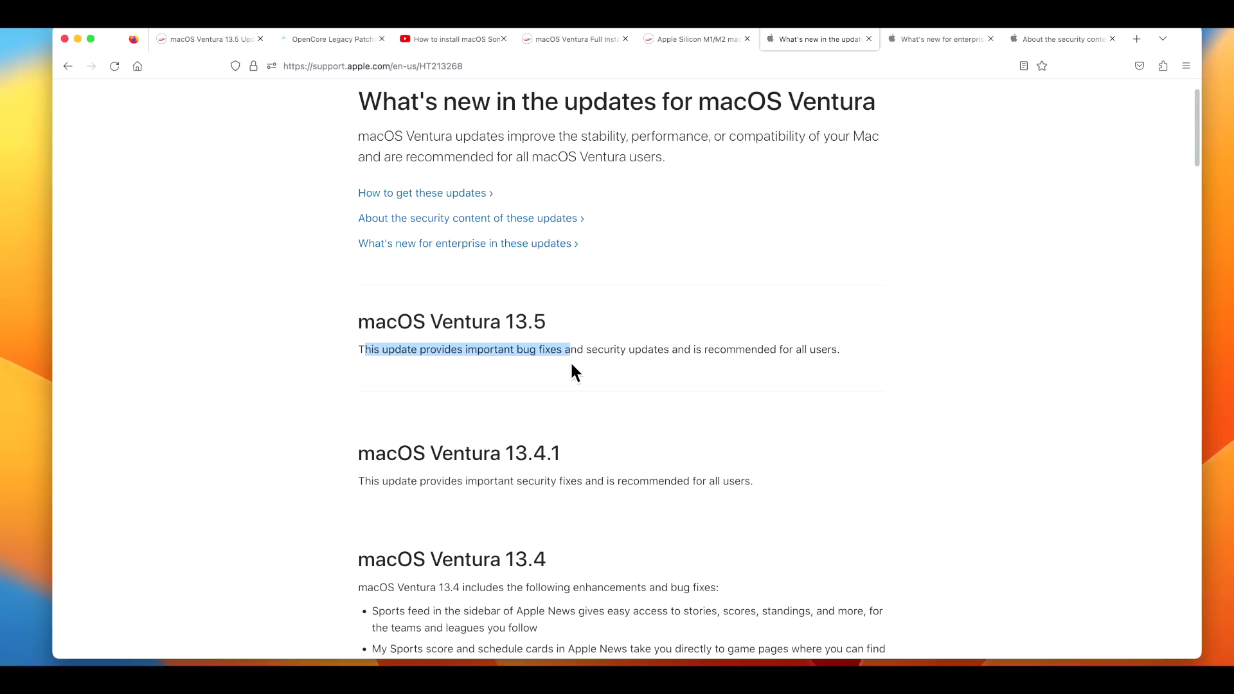
{"action": "scroll", "coordinate": [560, 365], "scroll_direction": "down", "scroll_amount": 1}
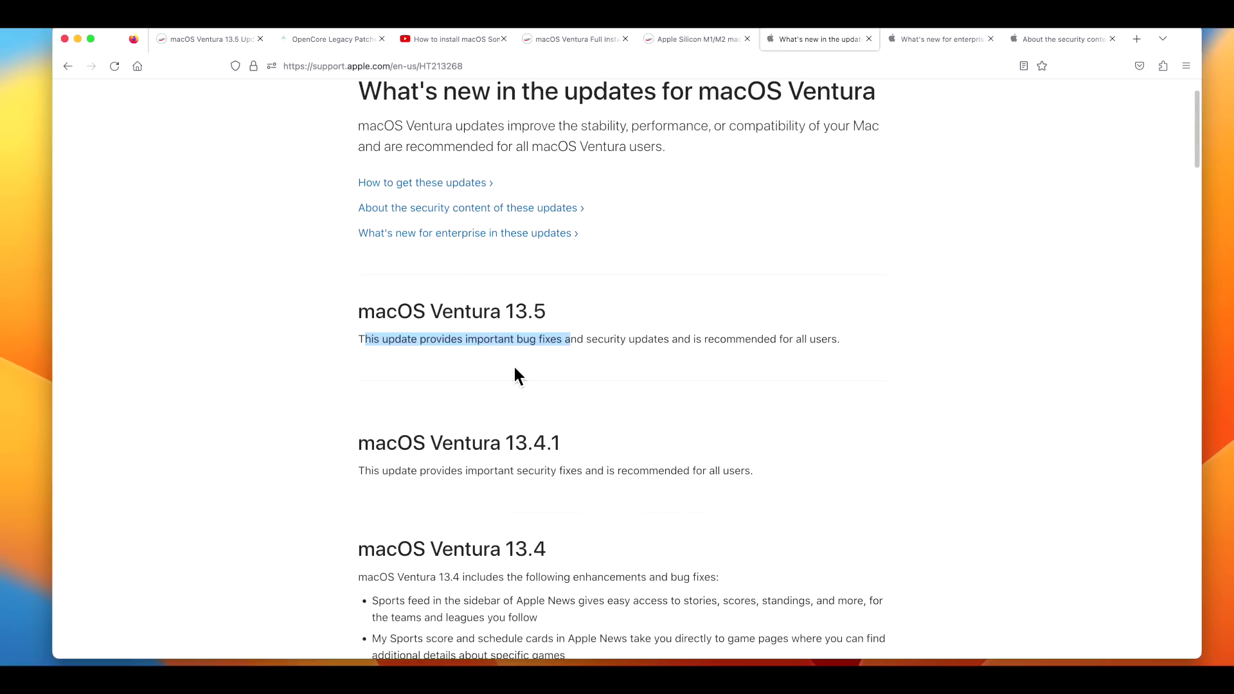
{"action": "triple_click", "coordinate": [667, 341]}
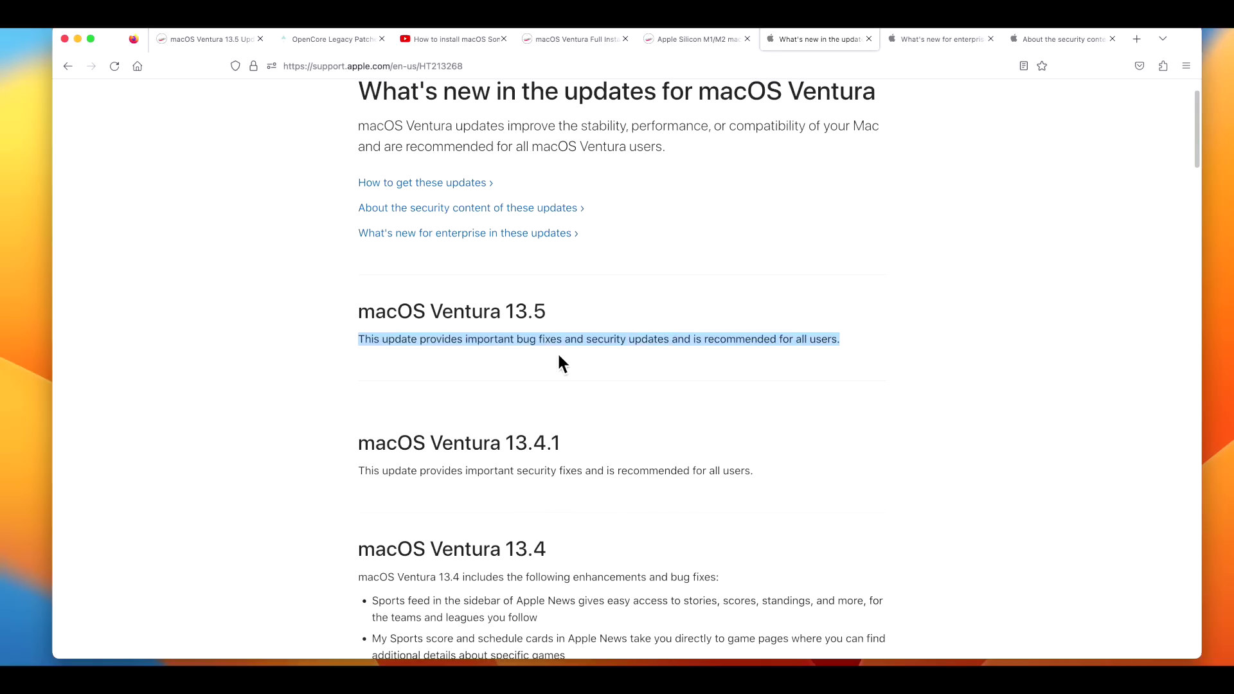
{"action": "left_click", "coordinate": [585, 341]}
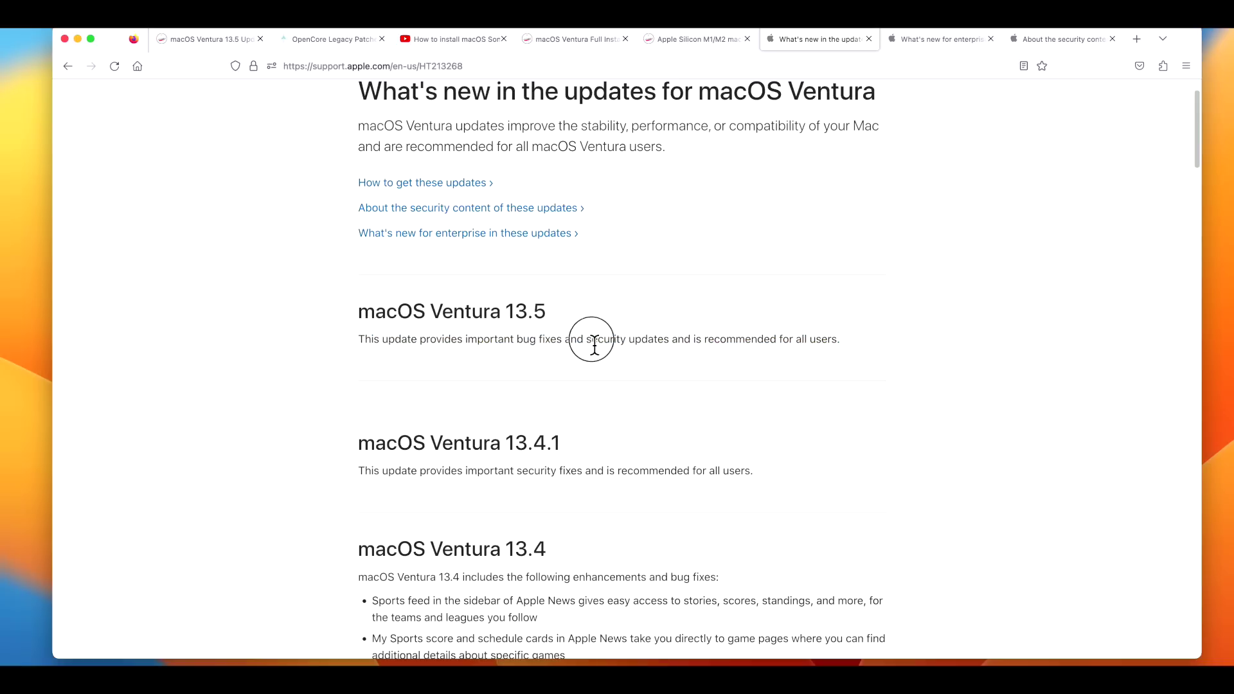
{"action": "left_click_drag", "start_coordinate": [594, 344], "coordinate": [882, 354]}
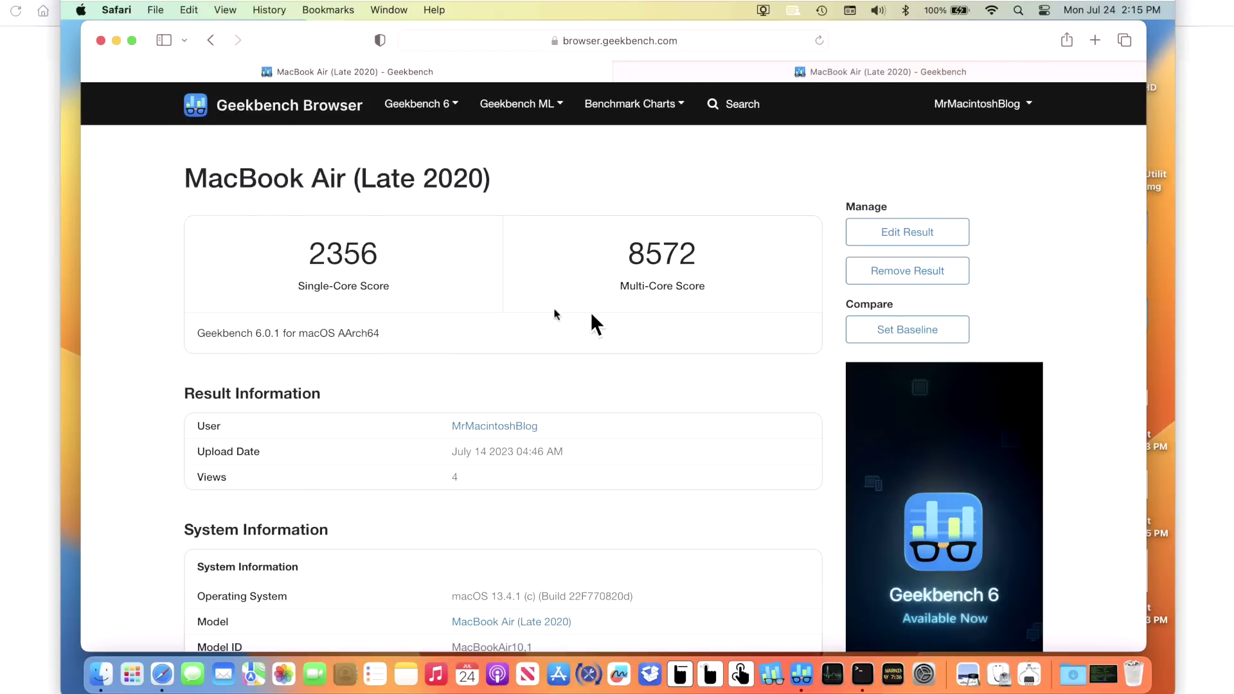
Show the second MacBook Air (Late 2020) Geekbench result with the 2360 and 8590 scores
{"action": "left_click", "coordinate": [924, 61]}
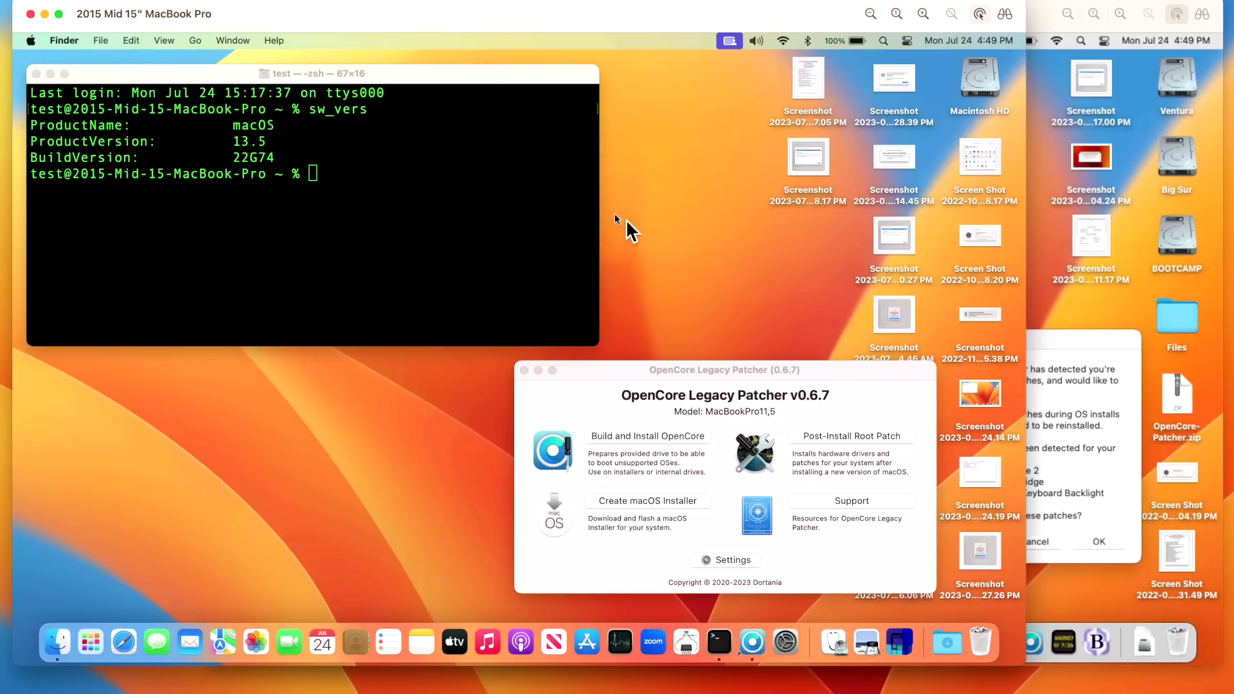
Bring the 2011 MacBook Pro's screen-sharing window in front of the 2015 window
{"action": "left_click", "coordinate": [1060, 185]}
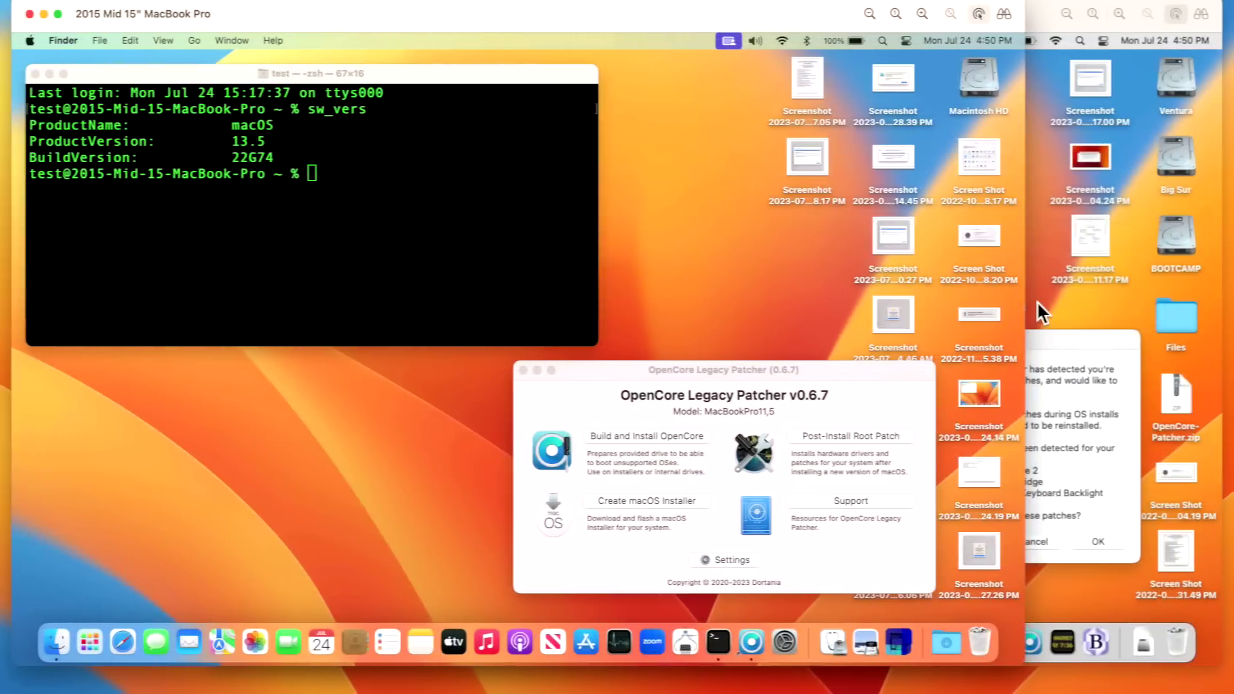
Move the 2011 MacBook Pro's OpenCore root-patch prompt to the screen centre, leaving patches unapplied
{"action": "left_click", "coordinate": [1037, 301]}
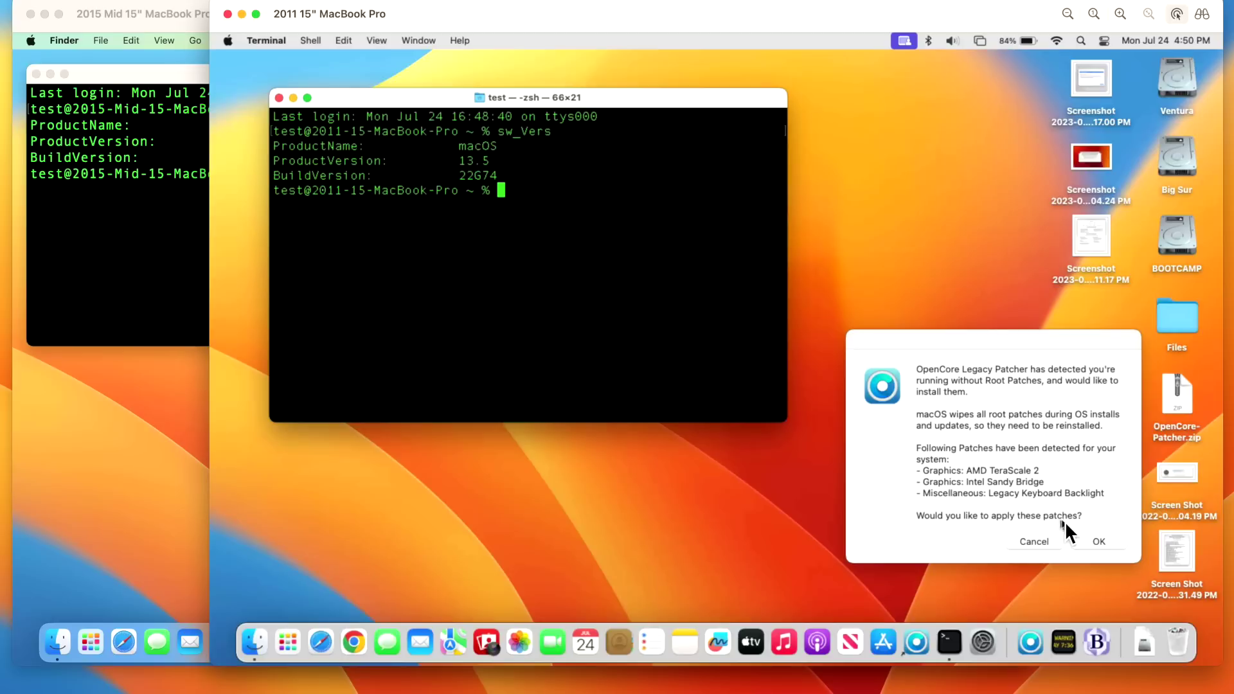
{"action": "left_click_drag", "start_coordinate": [1027, 335], "coordinate": [721, 245]}
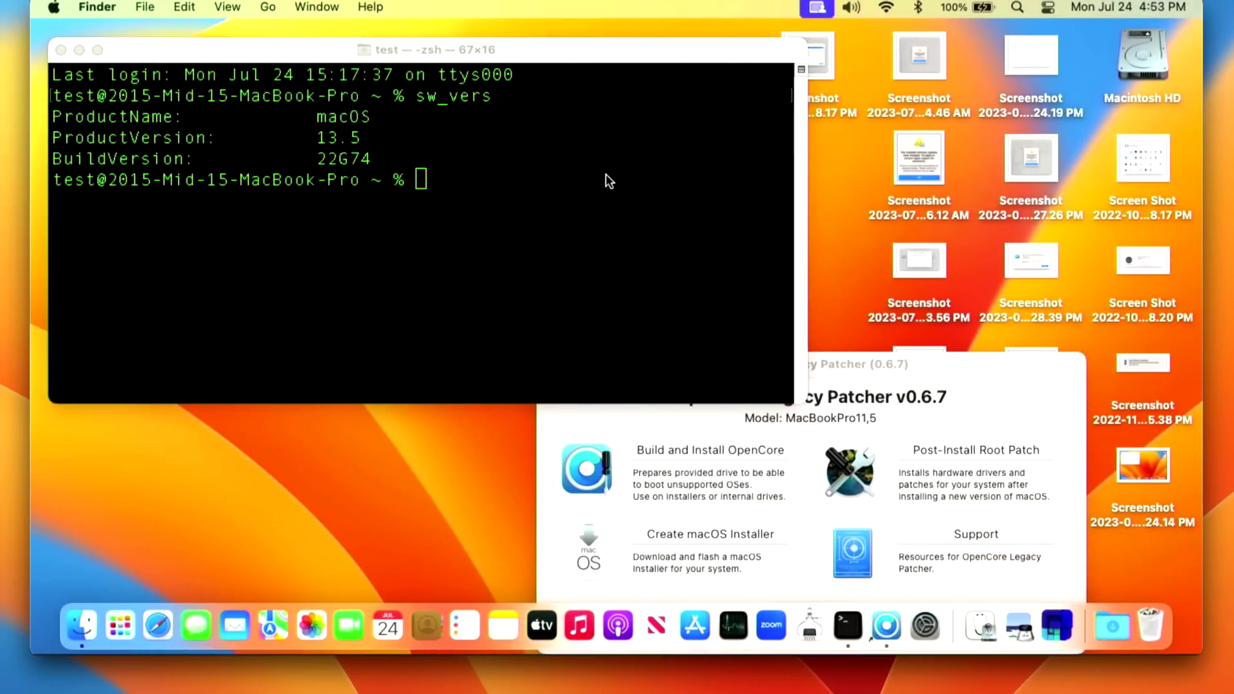
Restart the 2015 Mac and select the hidden Recovery 13.5 entry in the OpenCore boot picker
{"action": "left_click", "coordinate": [53, 6]}
{"action": "left_click", "coordinate": [172, 187]}
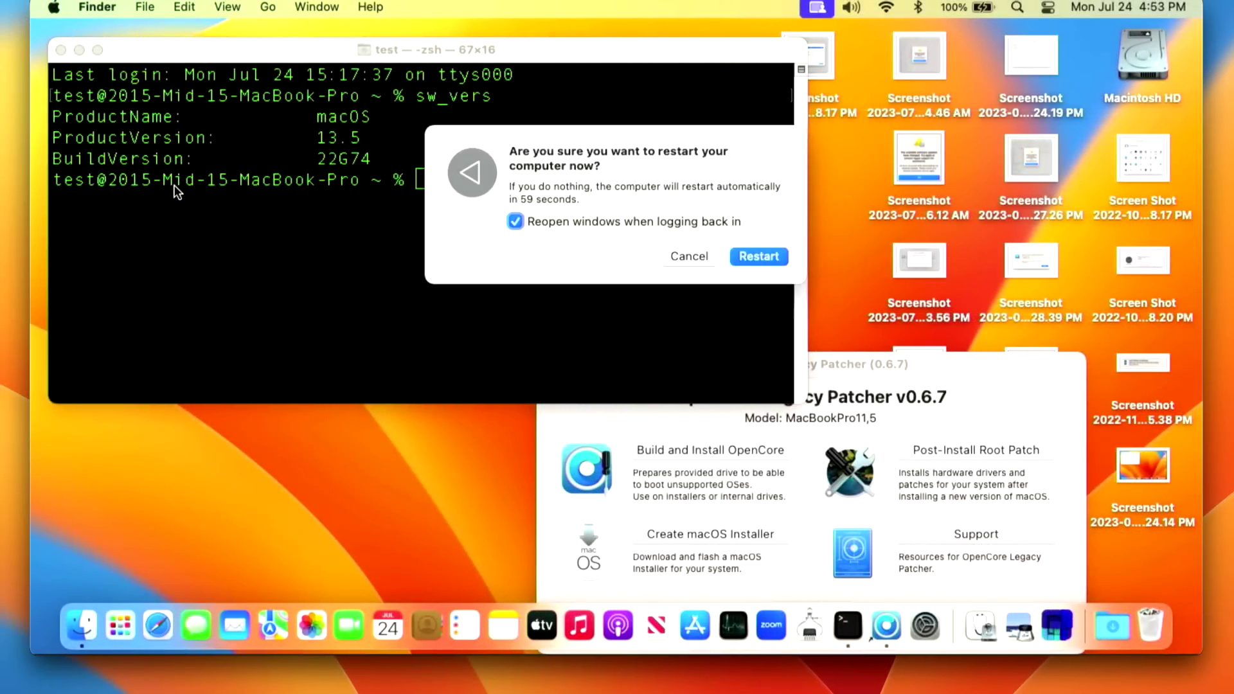
{"action": "key", "text": "Return"}
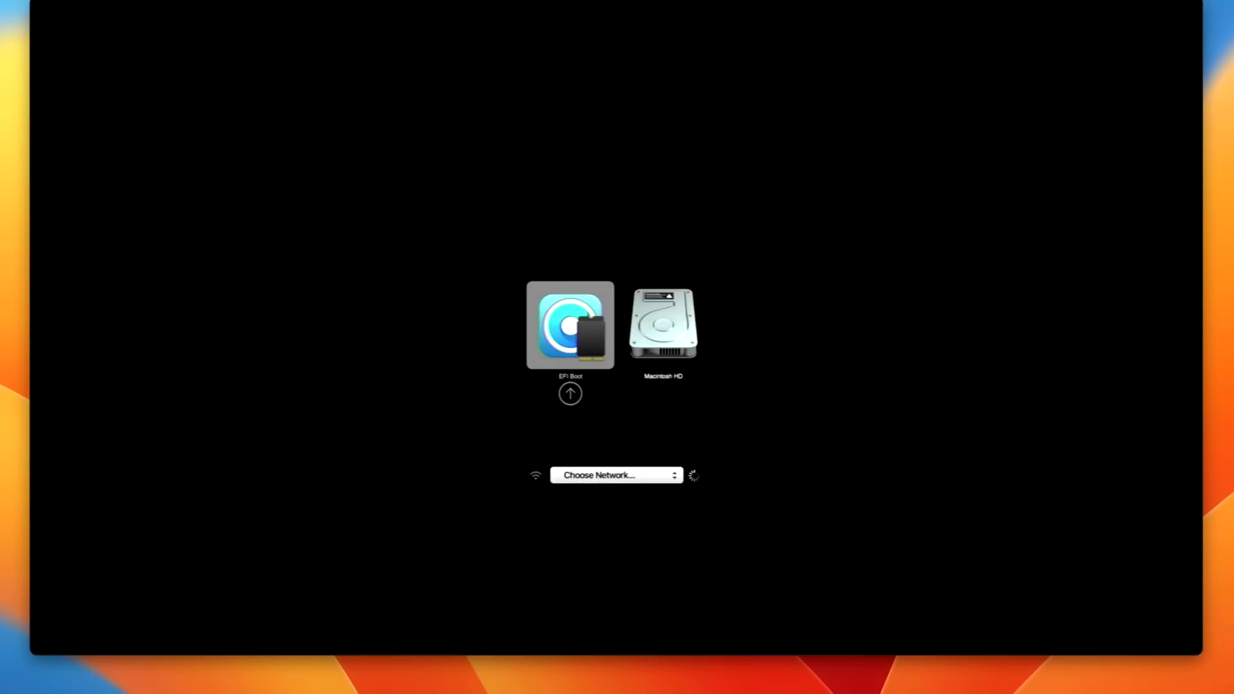
{"action": "key", "text": "Return"}
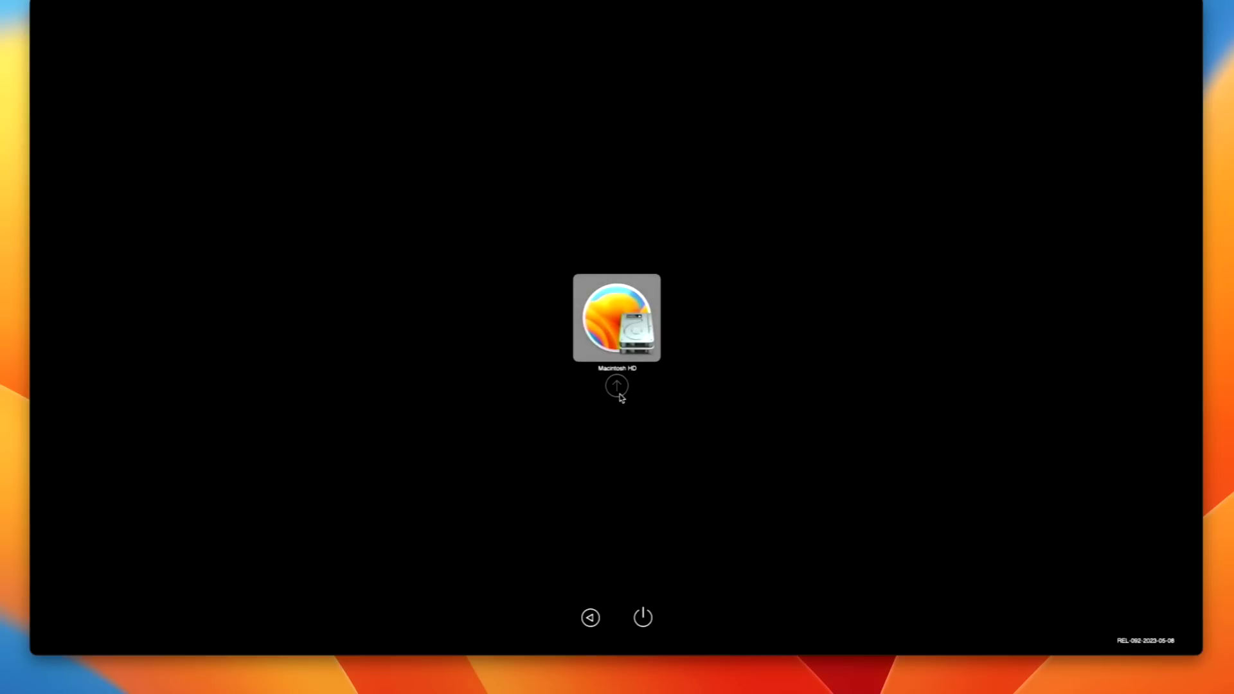
{"action": "key", "text": "space"}
{"action": "key", "text": "Right"}
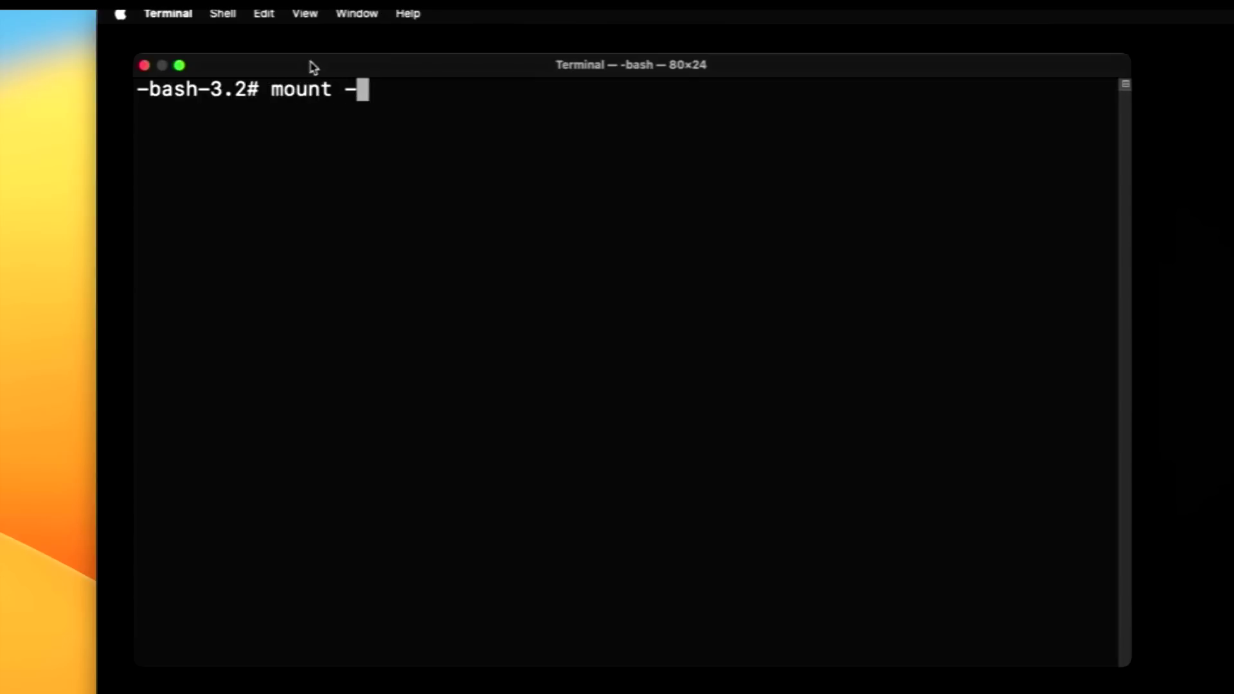
Remount Macintosh HD writable with mount -uw /Volumes/Macintosh\ HD
{"action": "type", "text": "uw"}
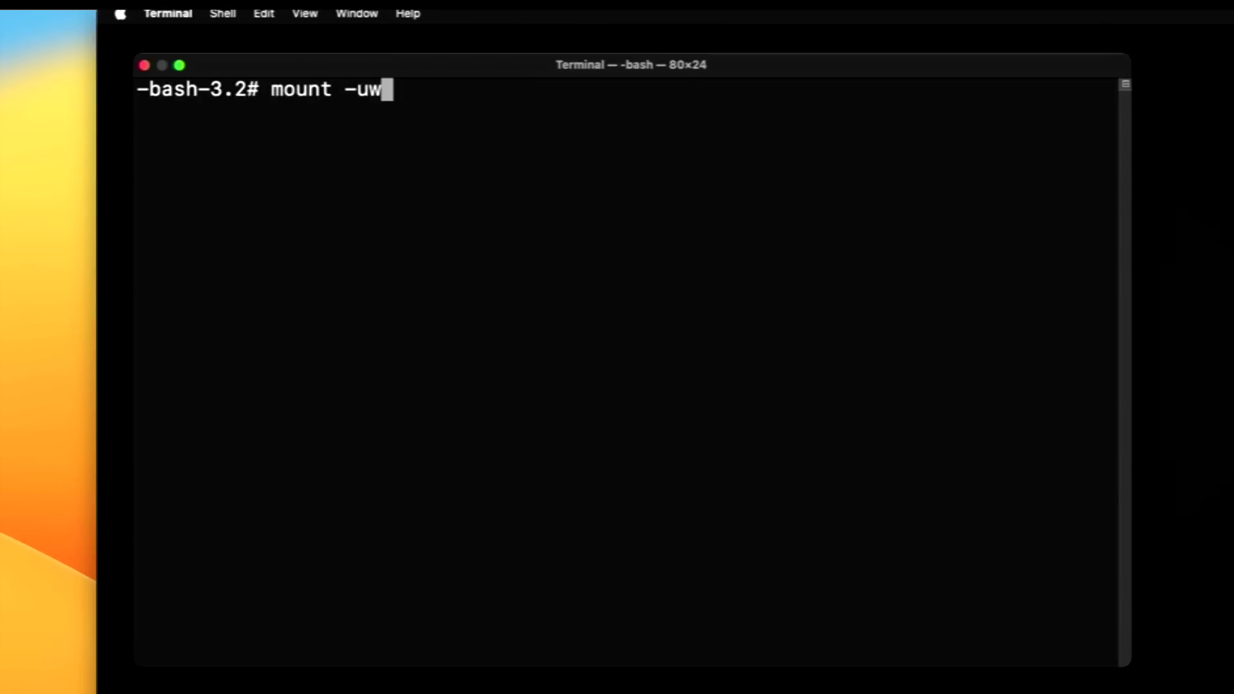
{"action": "type", "text": " /V"}
{"action": "key", "text": "Tab"}
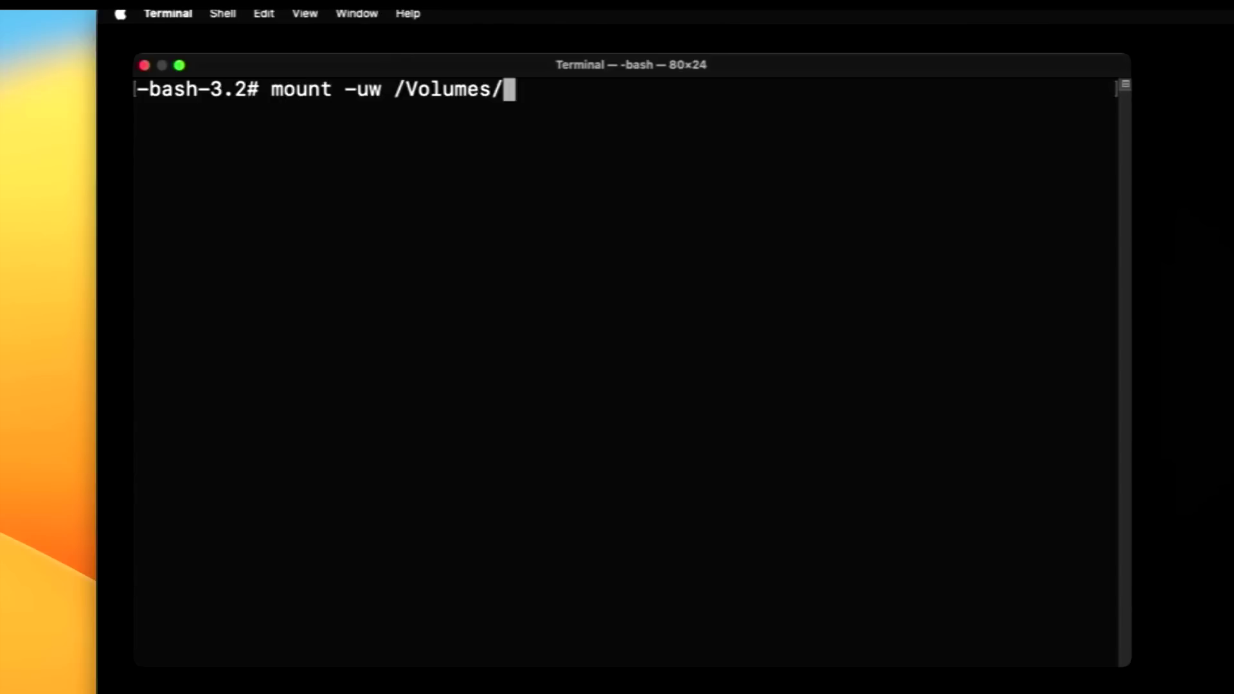
{"action": "type", "text": "Ma"}
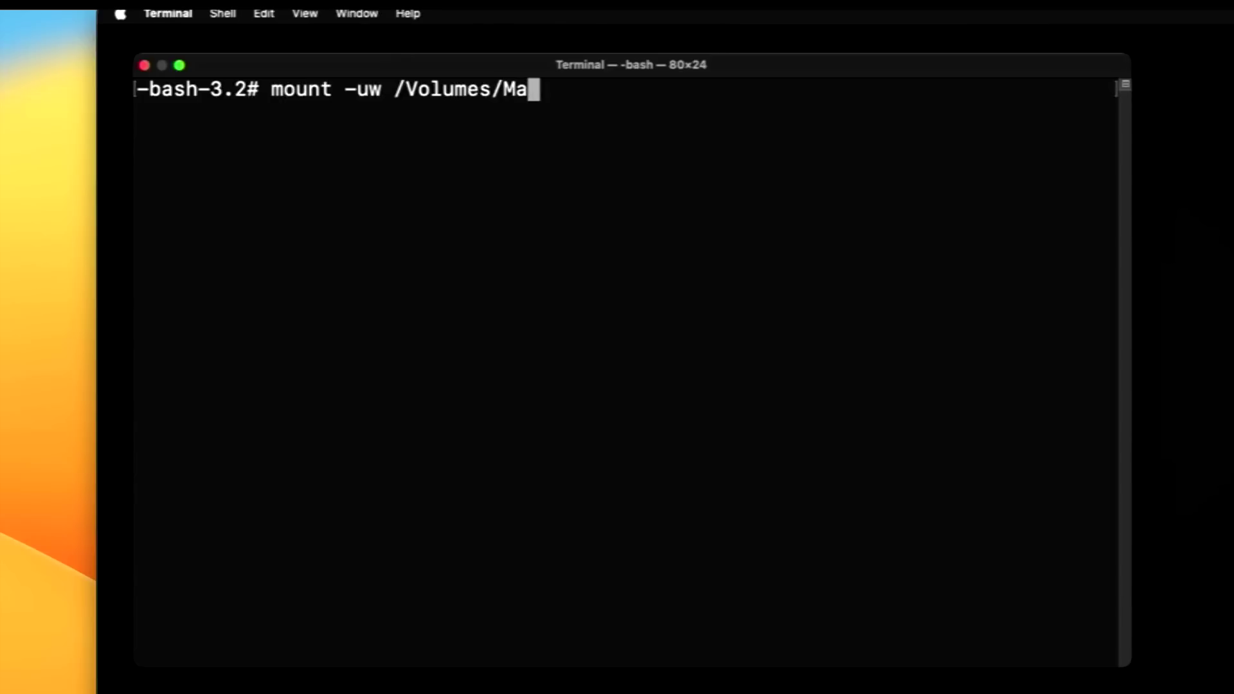
{"action": "key", "text": "Tab"}
{"action": "key", "text": "Return"}
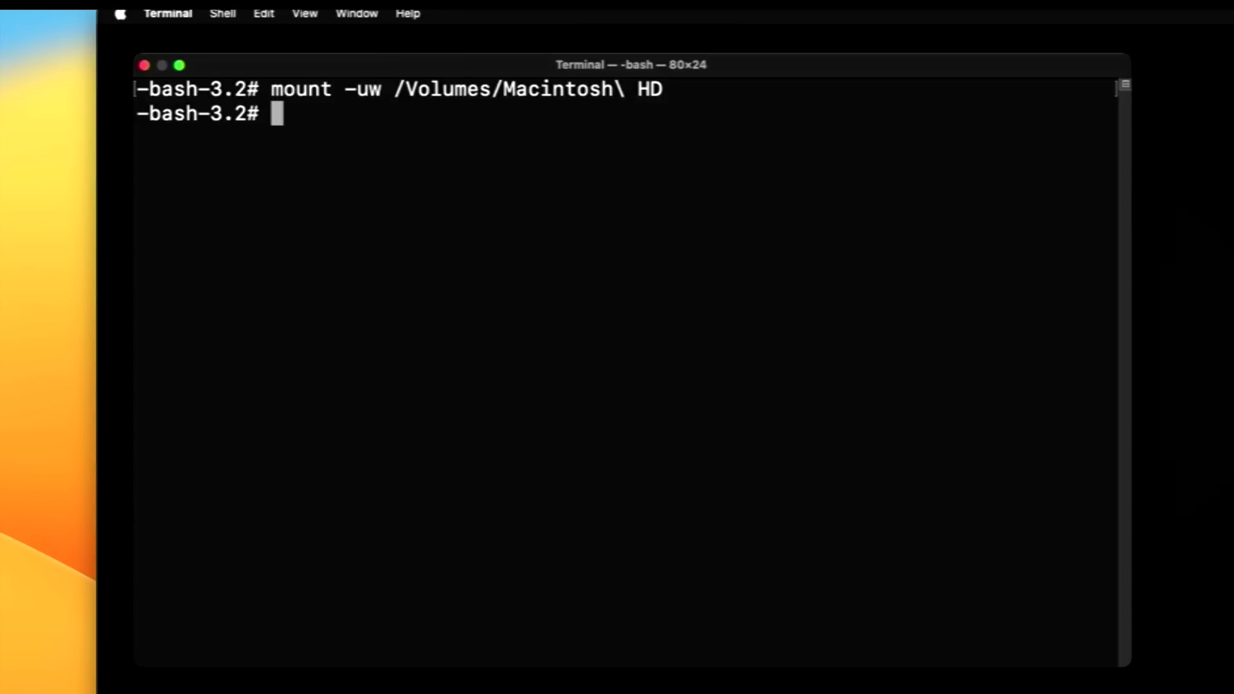
Run bless --mount /Volumes/Macintosh\ HD --bootefi --last-sealed-snapshot to revert the root patches
{"action": "type", "text": "bless "}
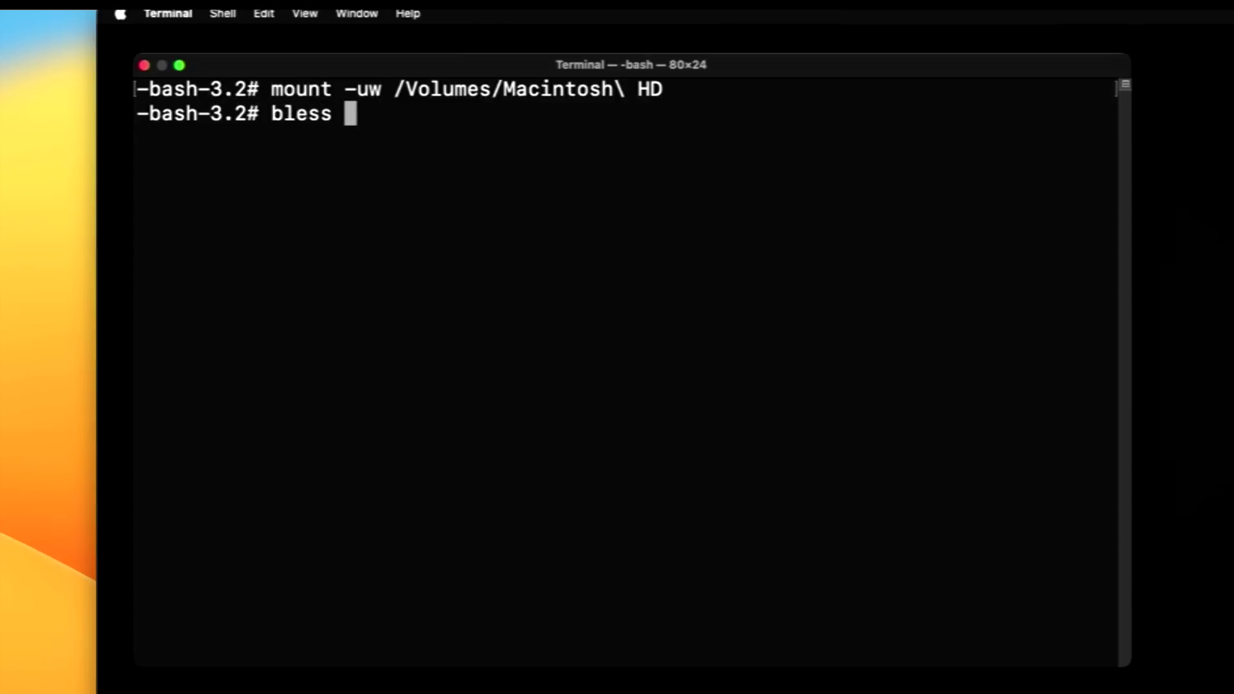
{"action": "type", "text": "--mou"}
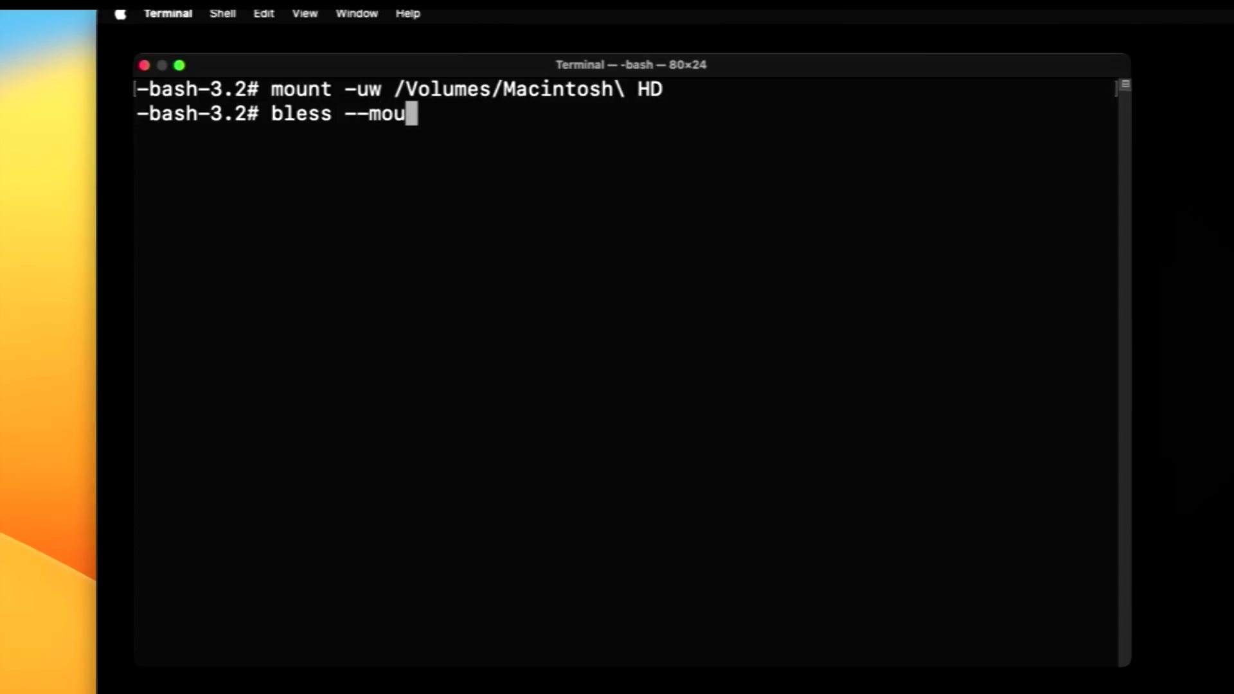
{"action": "type", "text": "nt /V"}
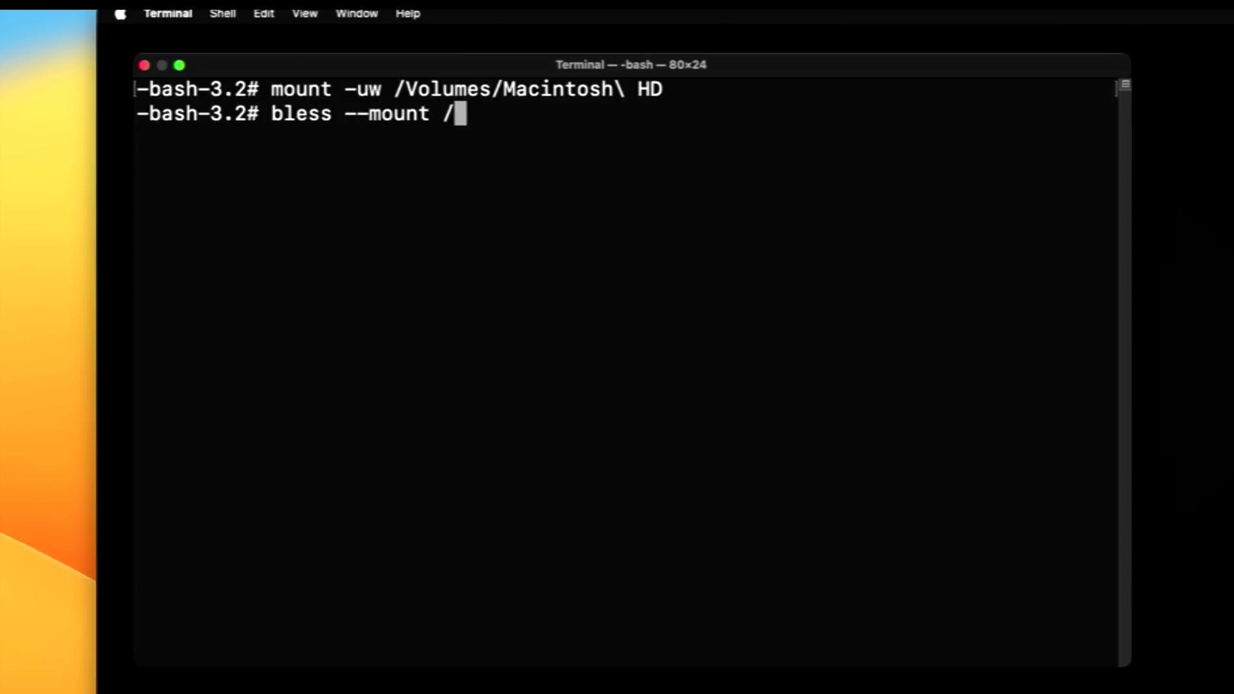
{"action": "key", "text": "Tab"}
{"action": "type", "text": "M"}
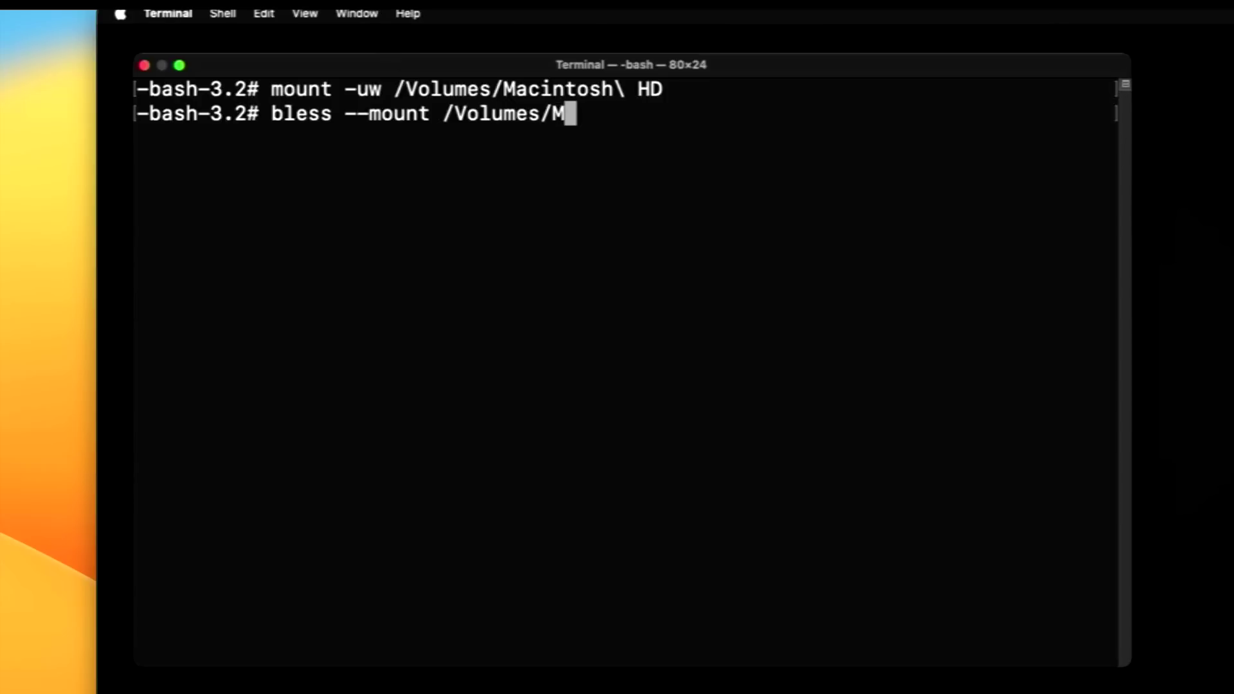
{"action": "key", "text": "Tab"}
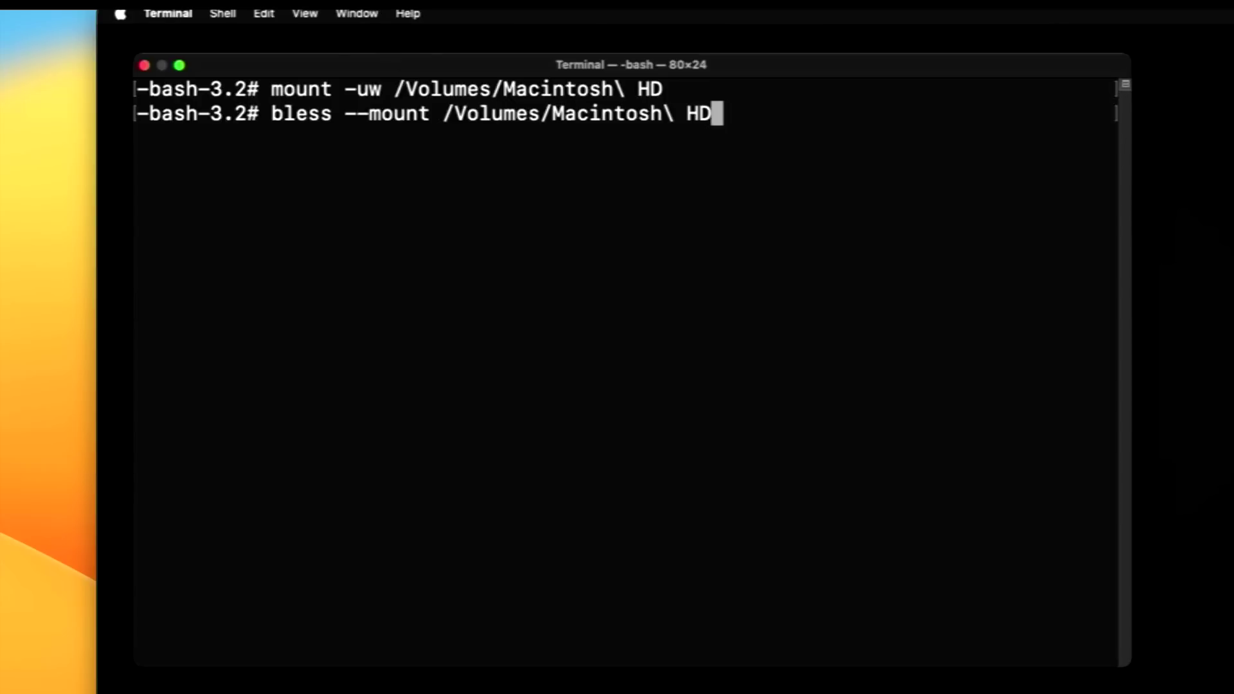
{"action": "type", "text": "--boot"}
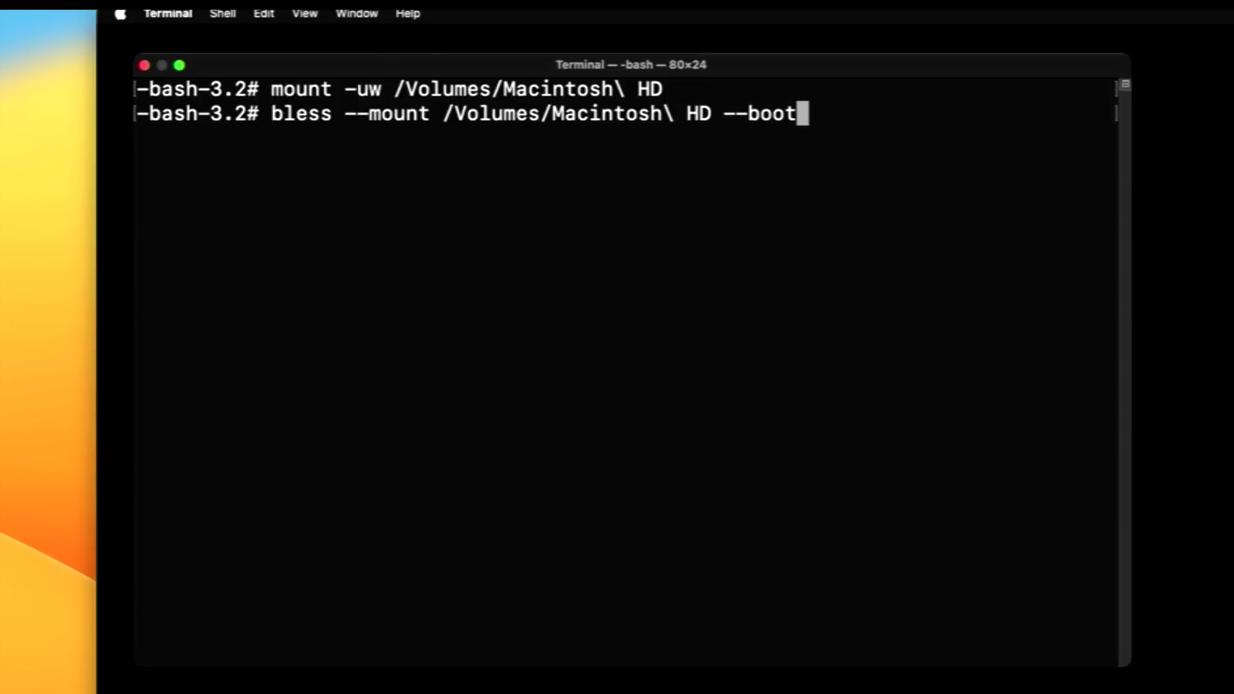
{"action": "type", "text": "efi"}
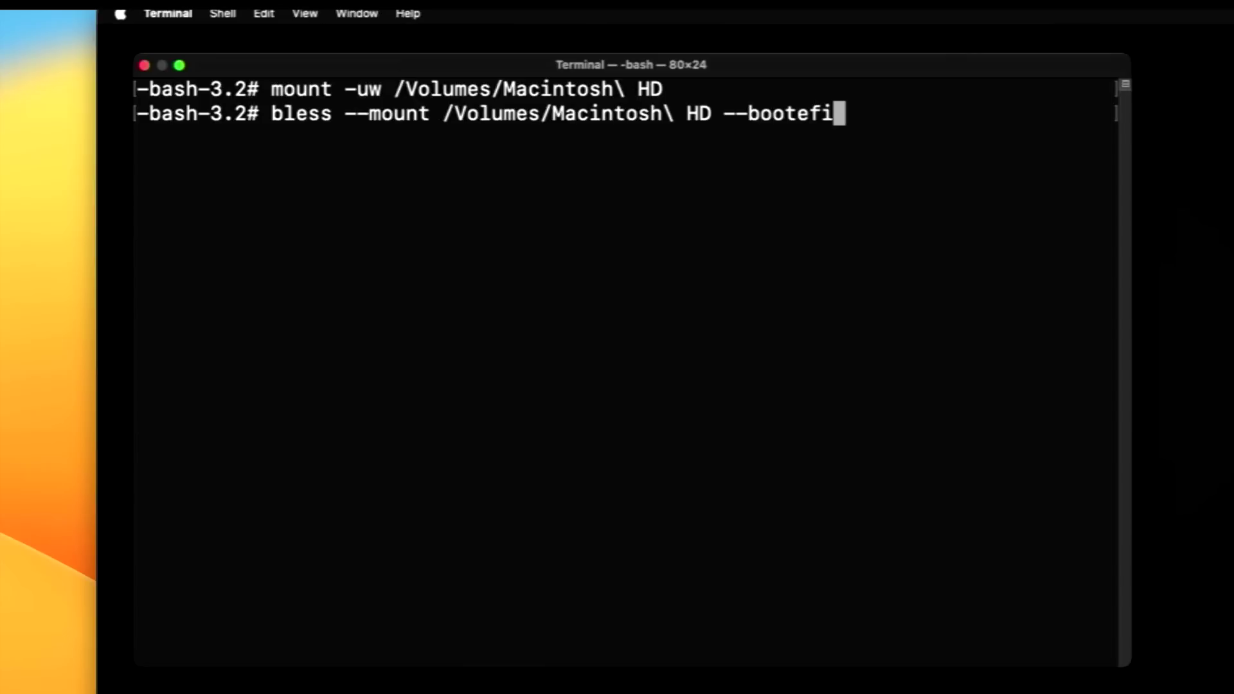
{"action": "type", "text": " --"}
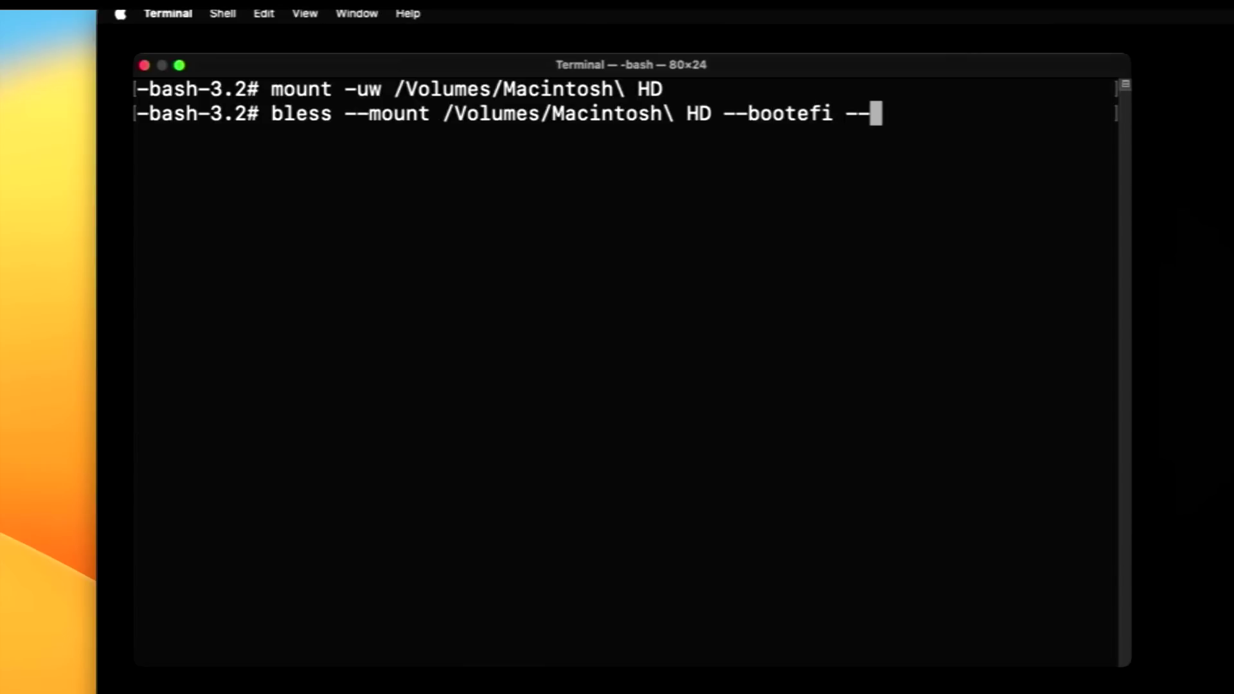
{"action": "type", "text": "last-s"}
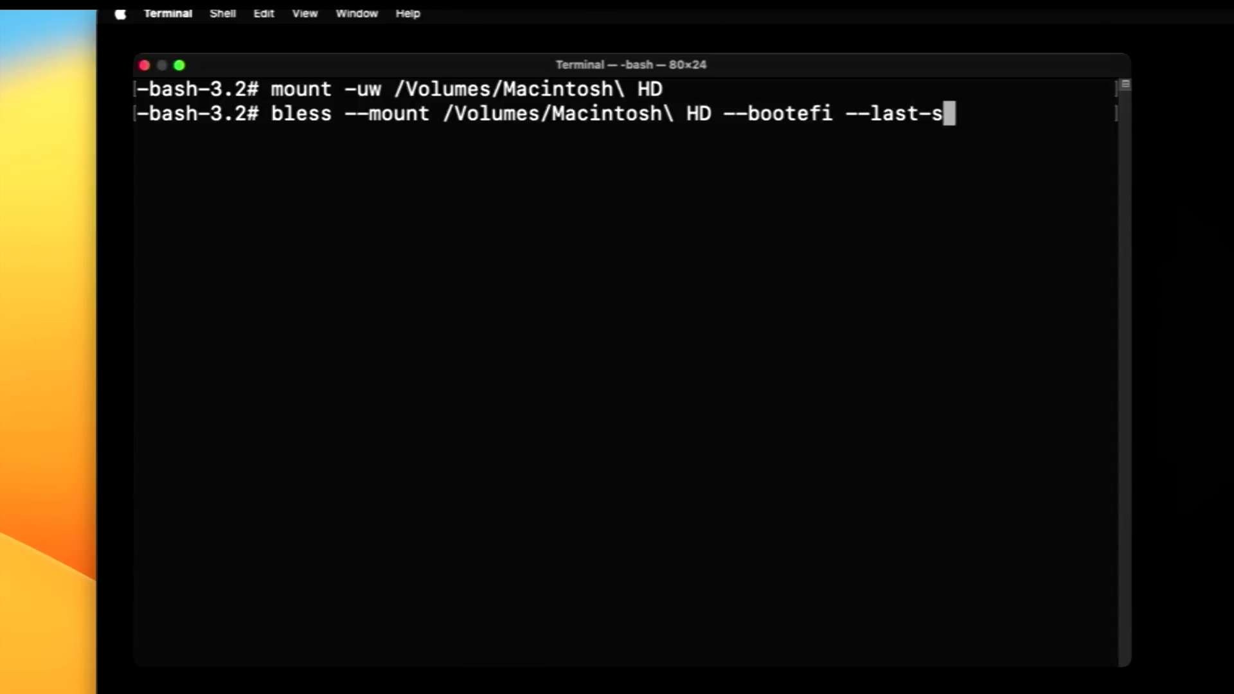
{"action": "type", "text": "ealed-s"}
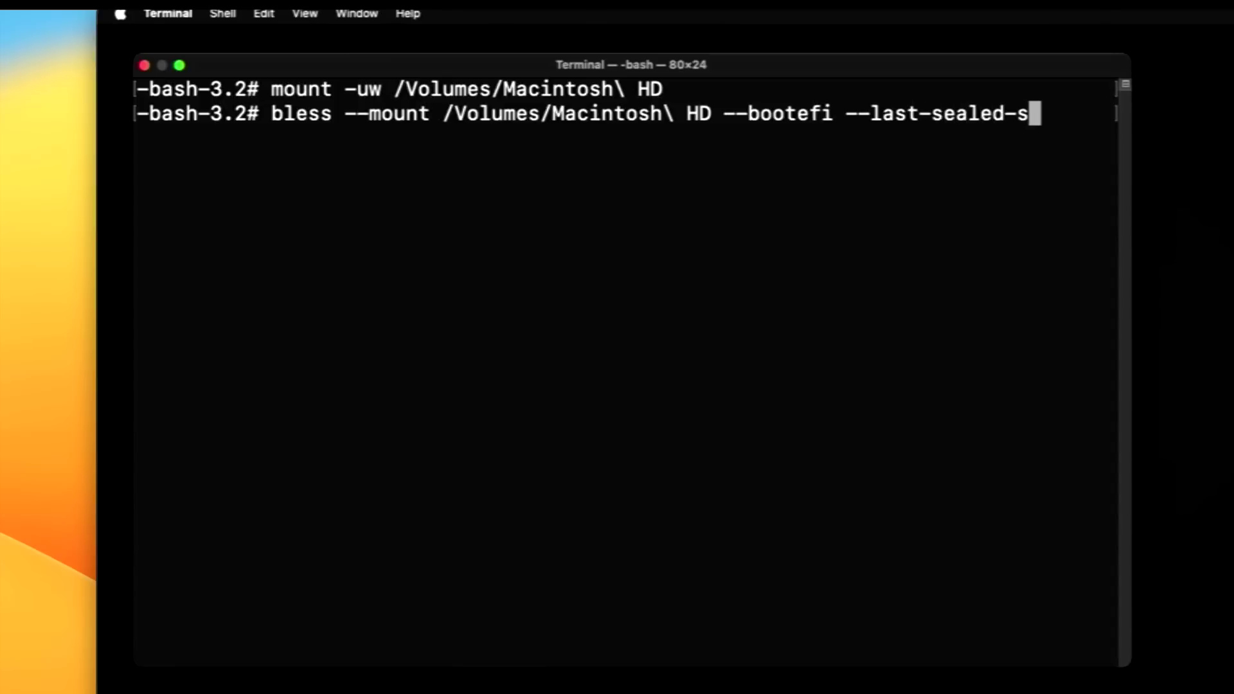
{"action": "type", "text": "napshot"}
{"action": "key", "text": "Return"}
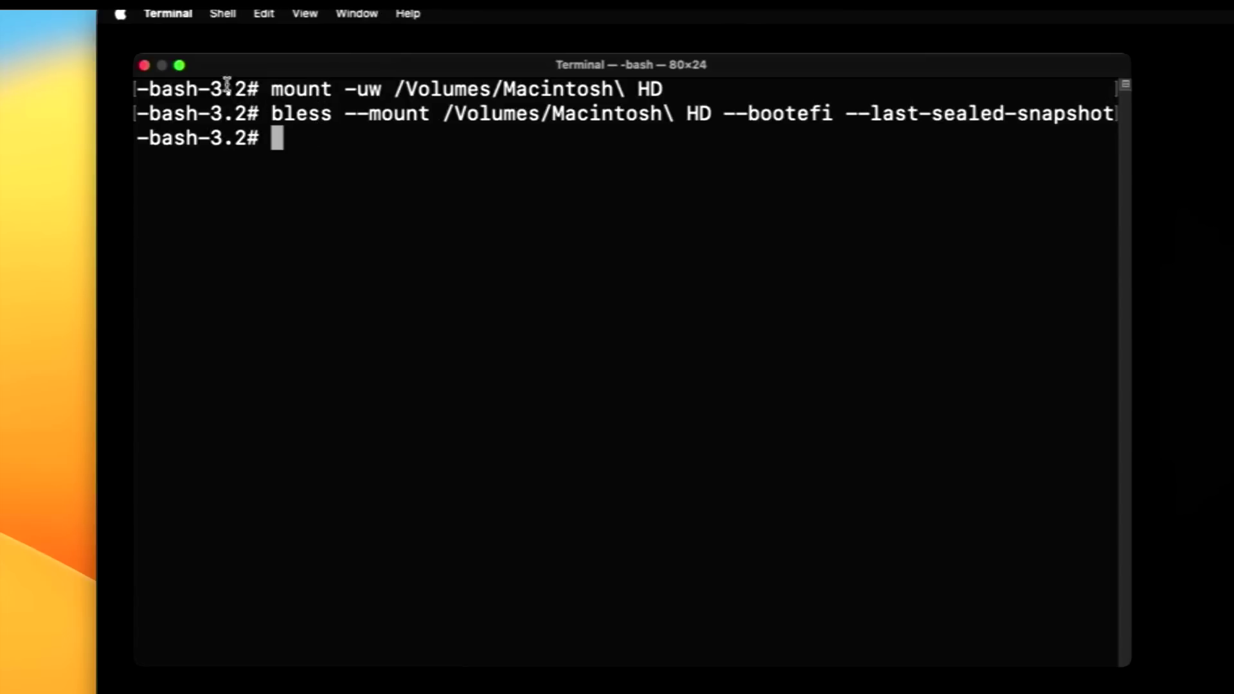
{"action": "left_click", "coordinate": [120, 14]}
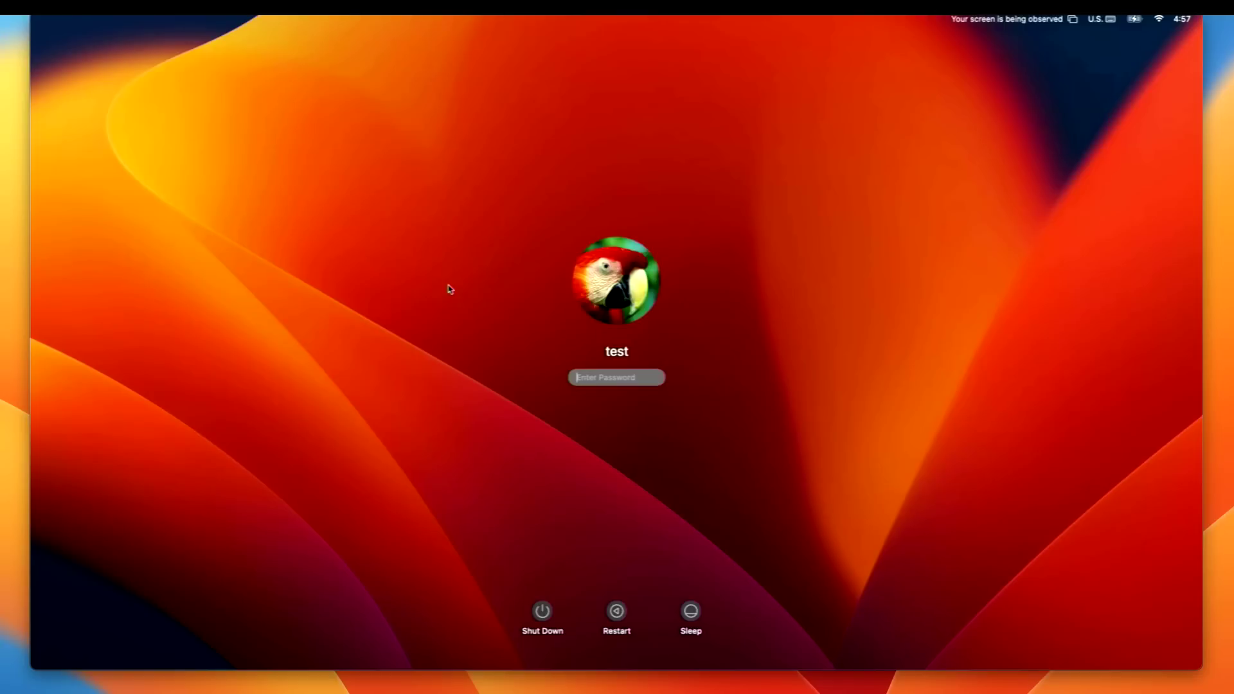
Enter the account password at the macOS login window and sign in
{"action": "type", "text": "test"}
{"action": "key", "text": "Return"}
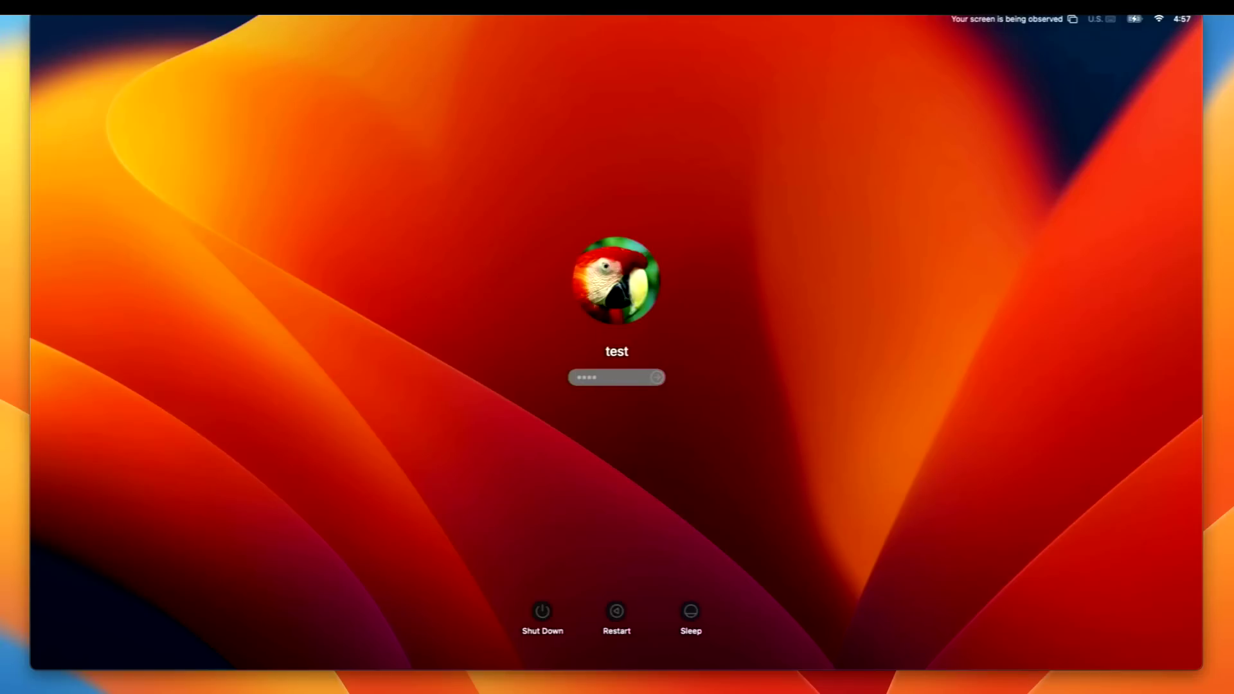